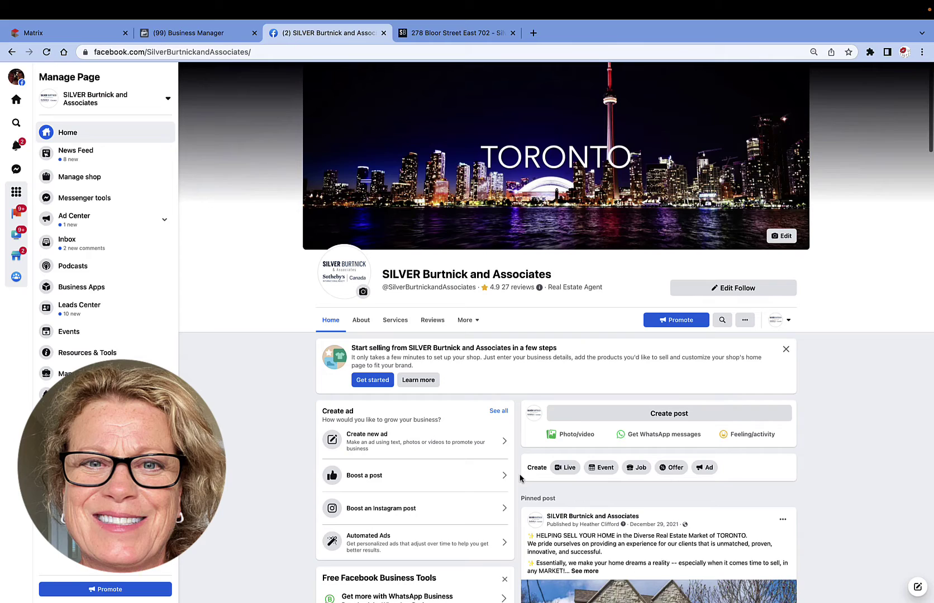
# - Scroll the Page feed to the Rosedale Glen listing post priced at $1,449,000
pyautogui.scroll(-15, 519, 478)
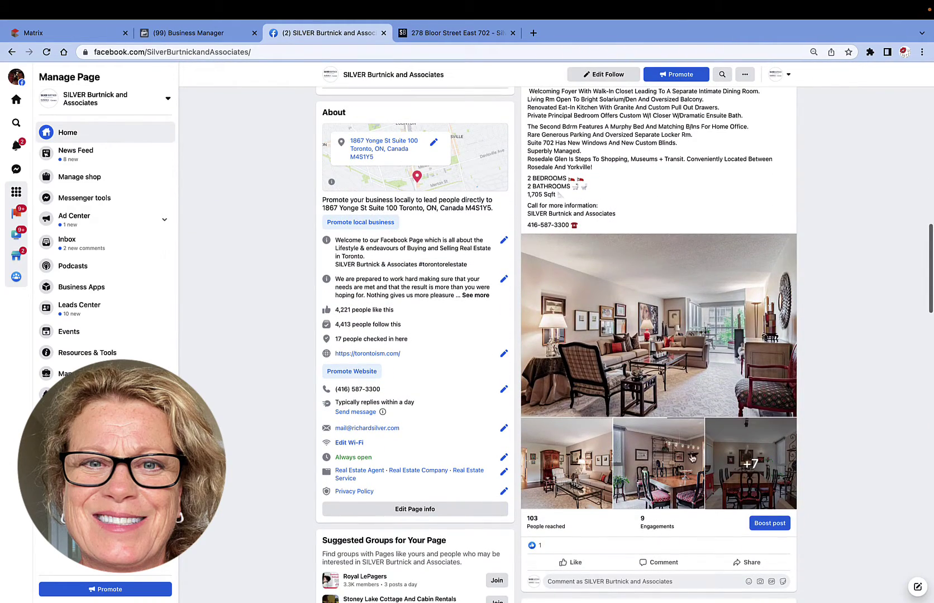
pyautogui.scroll(3, 643, 333)
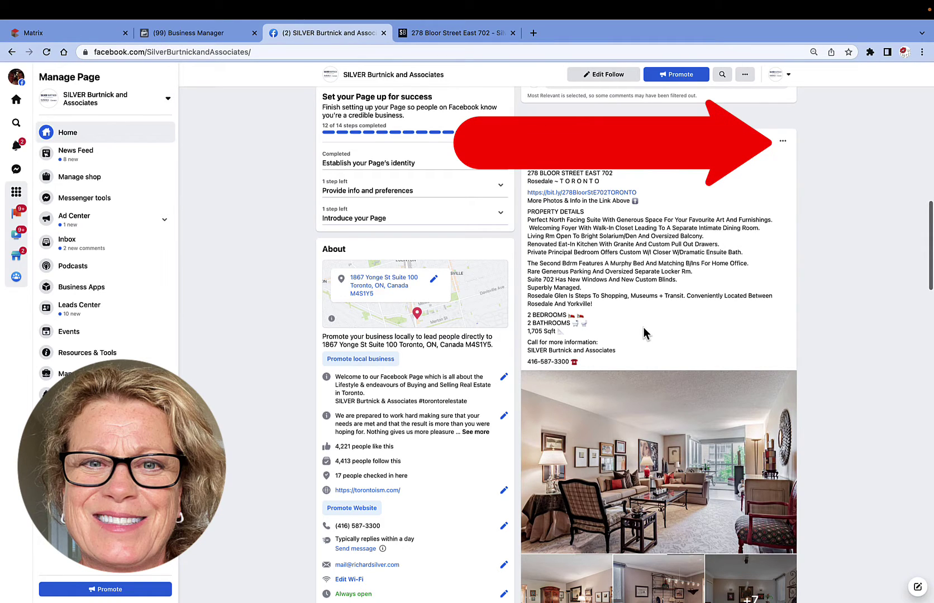
# - Open the Rosedale Glen listing post for editing via its options menu
pyautogui.click(782, 142)
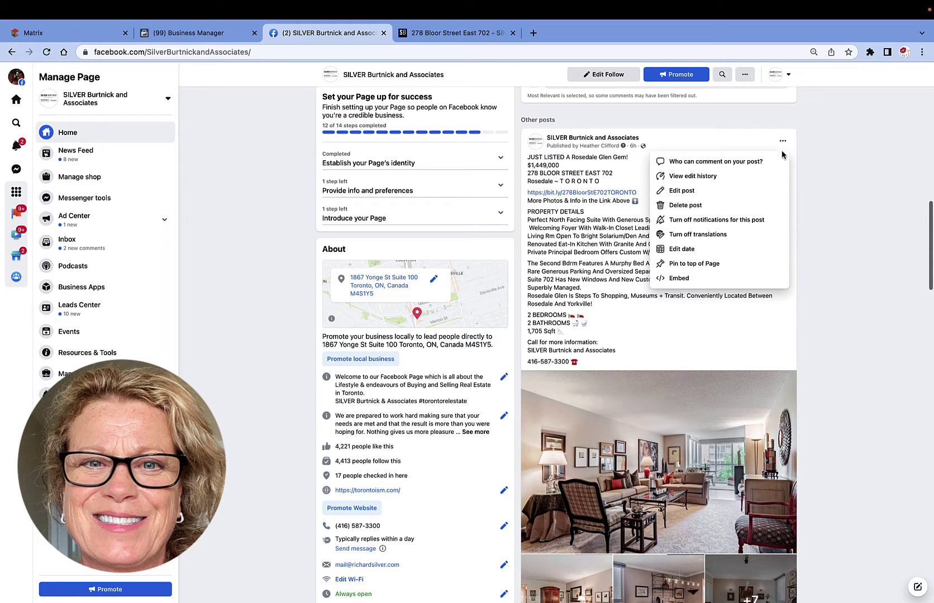
pyautogui.click(681, 197)
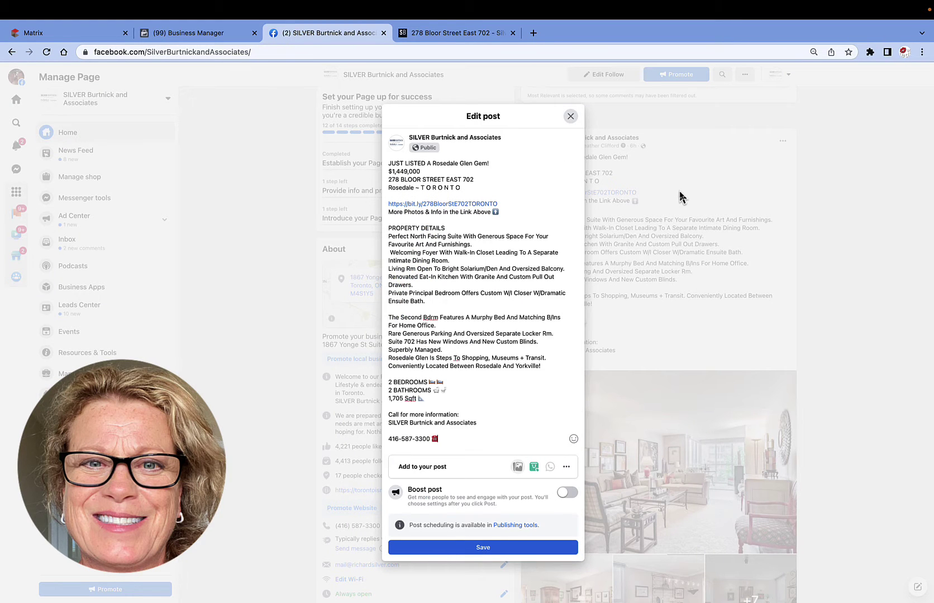
pyautogui.scroll(-5, 507, 370)
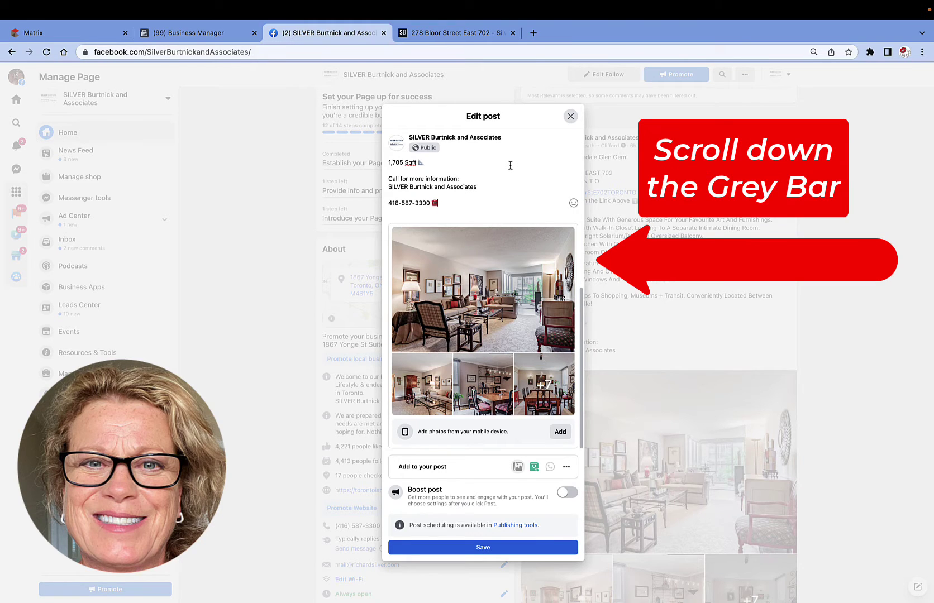
pyautogui.scroll(2, 510, 165)
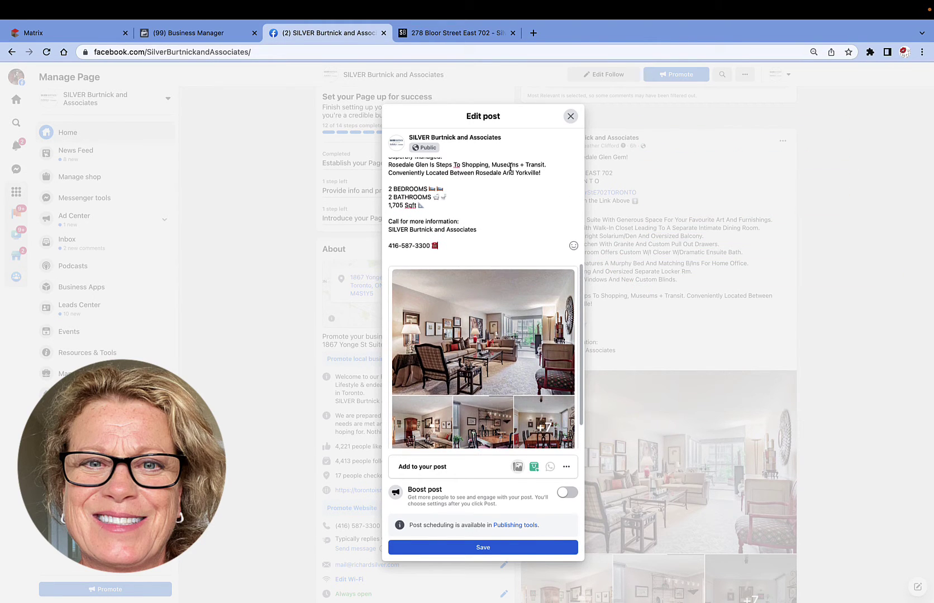
pyautogui.moveTo(512, 282)
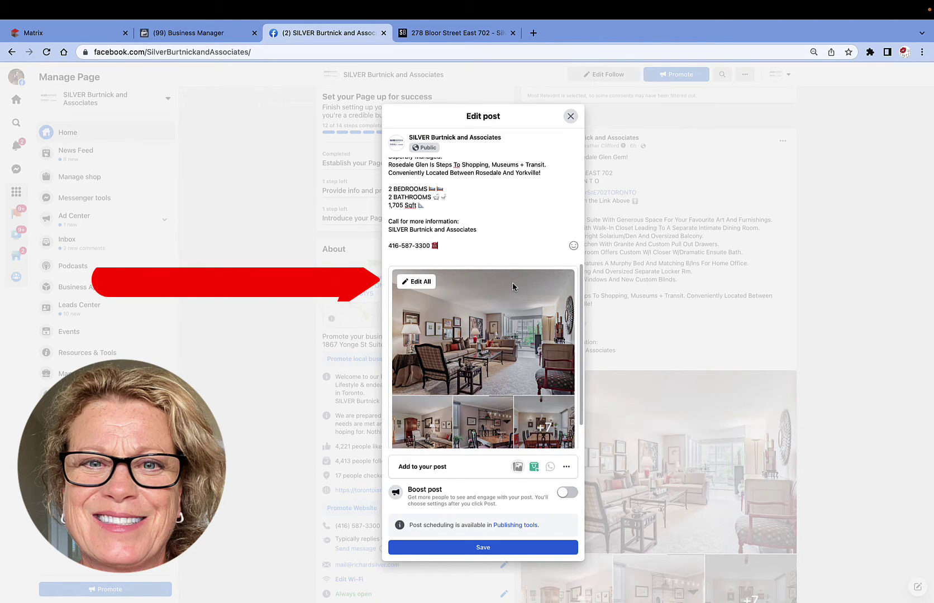
pyautogui.scroll(2, 512, 285)
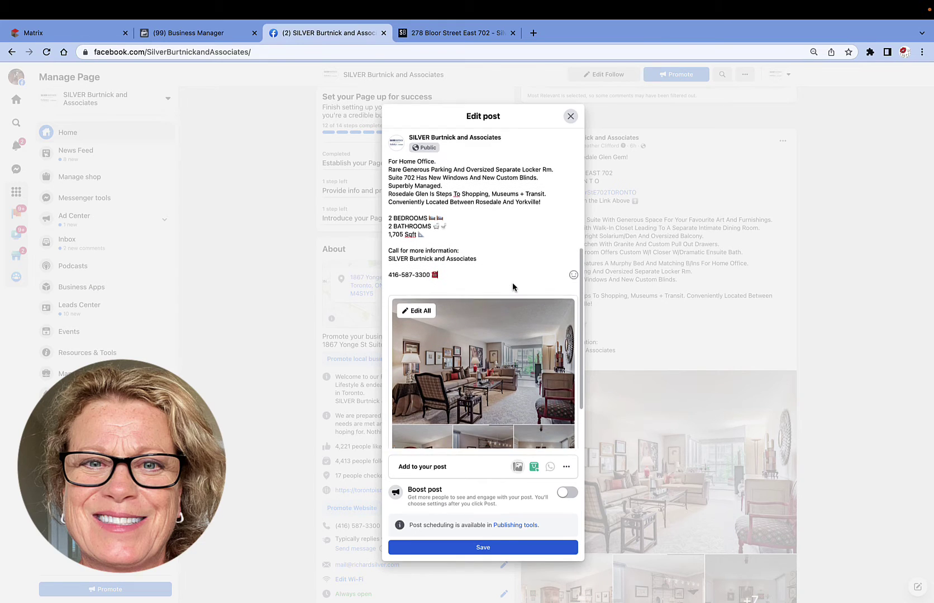
pyautogui.scroll(6, 513, 286)
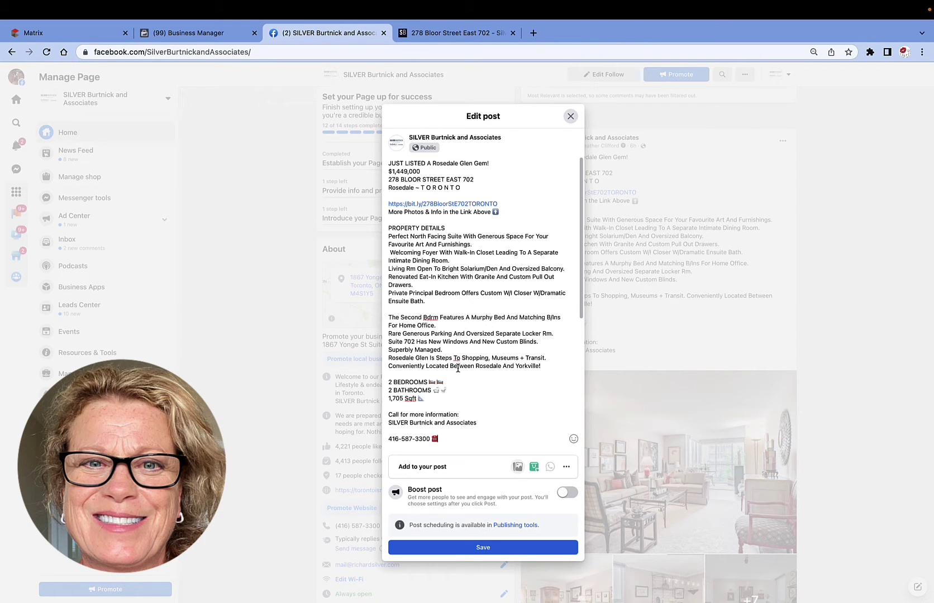
# - Change 'Steps To Shopping' to 'Steps to Shopping' in the post description
pyautogui.press('BackSpace')
pyautogui.write('t')
pyautogui.click(470, 383)
pyautogui.scroll(-5, 464, 386)
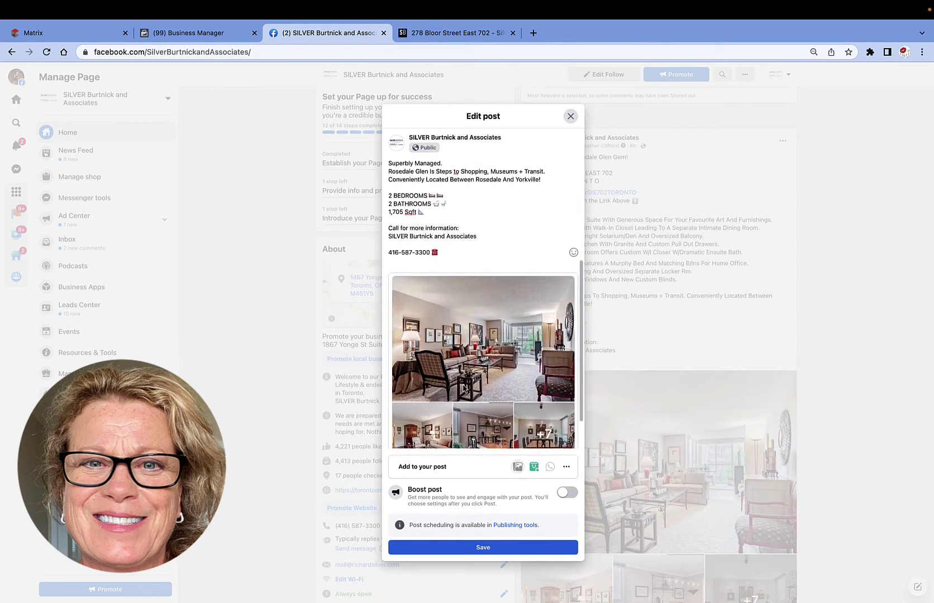
pyautogui.scroll(-2, 463, 389)
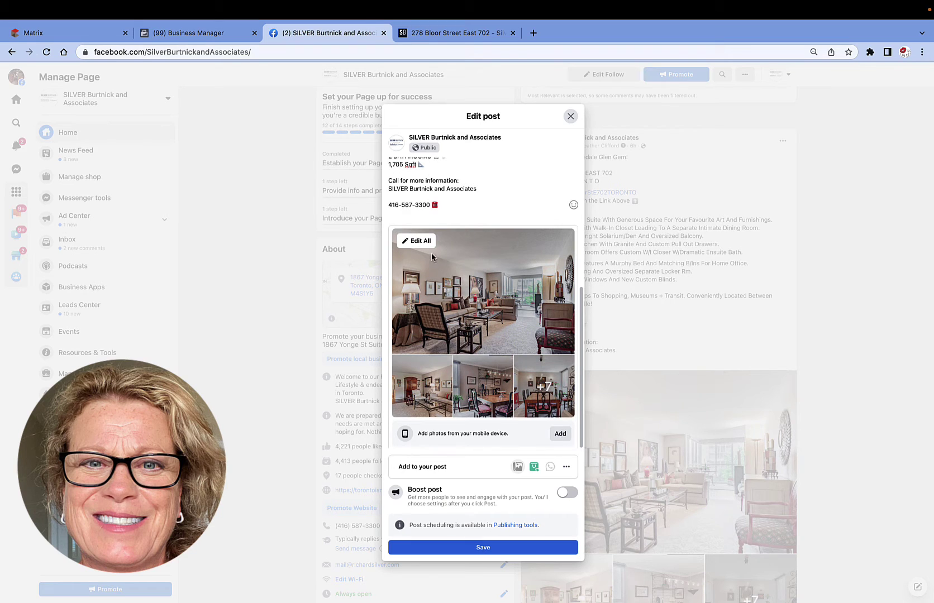
# - Open Edit All to show the ten photos captioned 'JUST LISTED A Rosedale Glen Gem! $1,449,000'
pyautogui.click(419, 242)
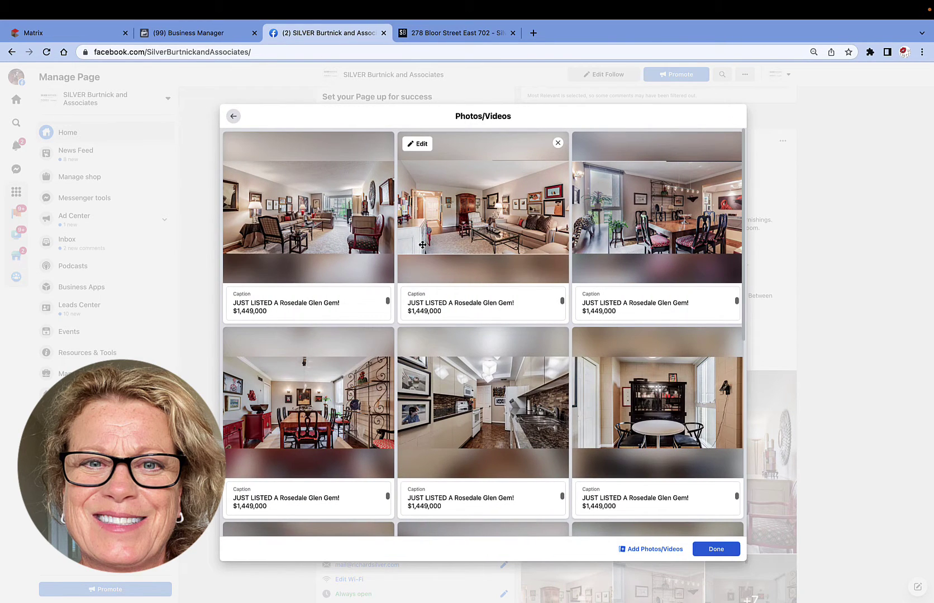
pyautogui.click(444, 302)
pyautogui.scroll(-3, 445, 307)
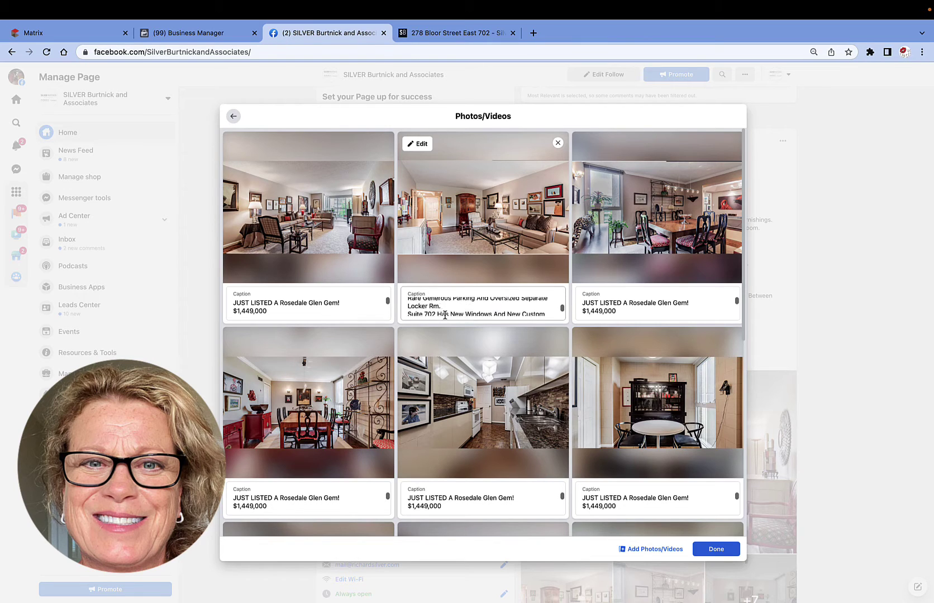
pyautogui.scroll(3, 442, 304)
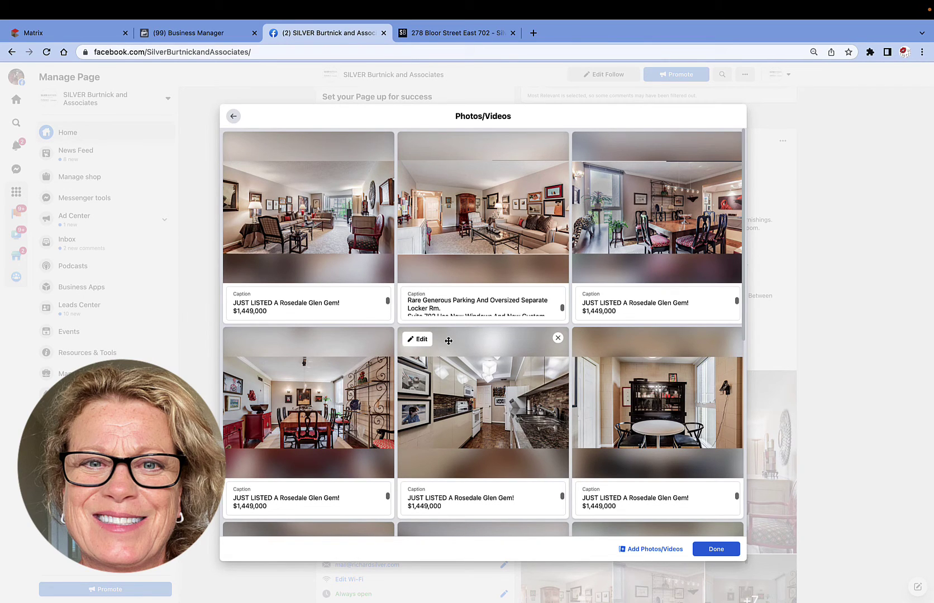
pyautogui.scroll(5, 442, 310)
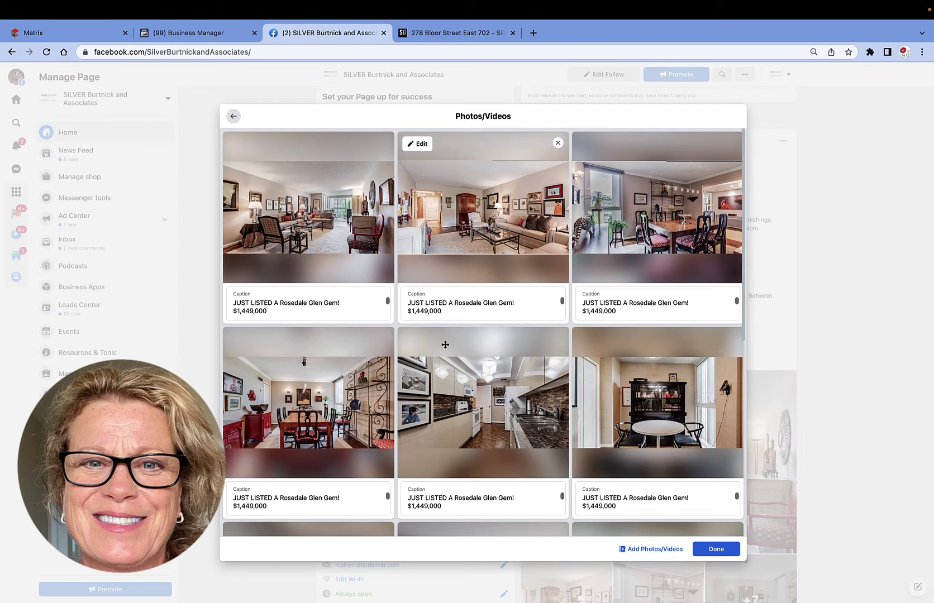
pyautogui.scroll(-7, 452, 391)
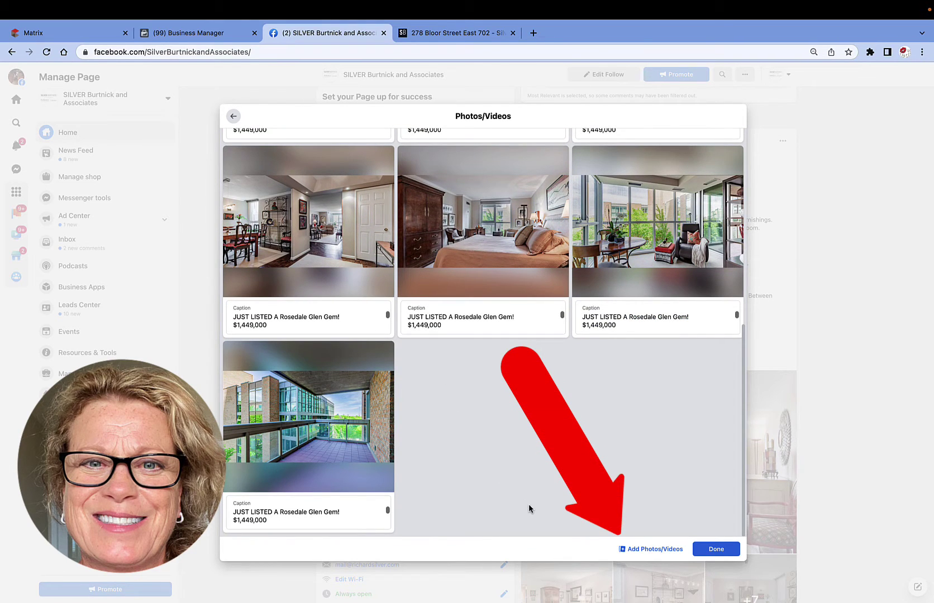
# - Upload five screenshots from the Desktop into the post's photo grid
pyautogui.click(647, 550)
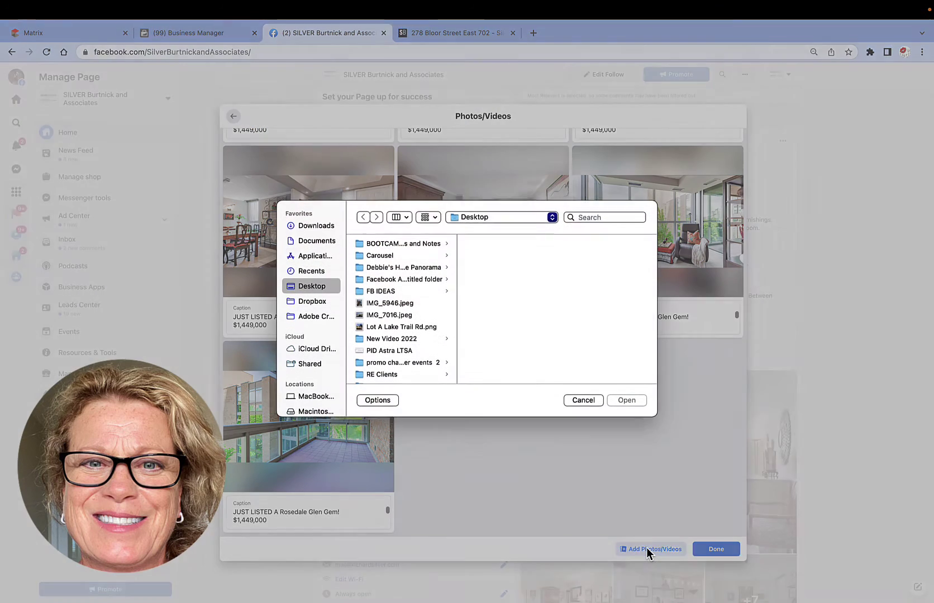
pyautogui.scroll(-10, 386, 328)
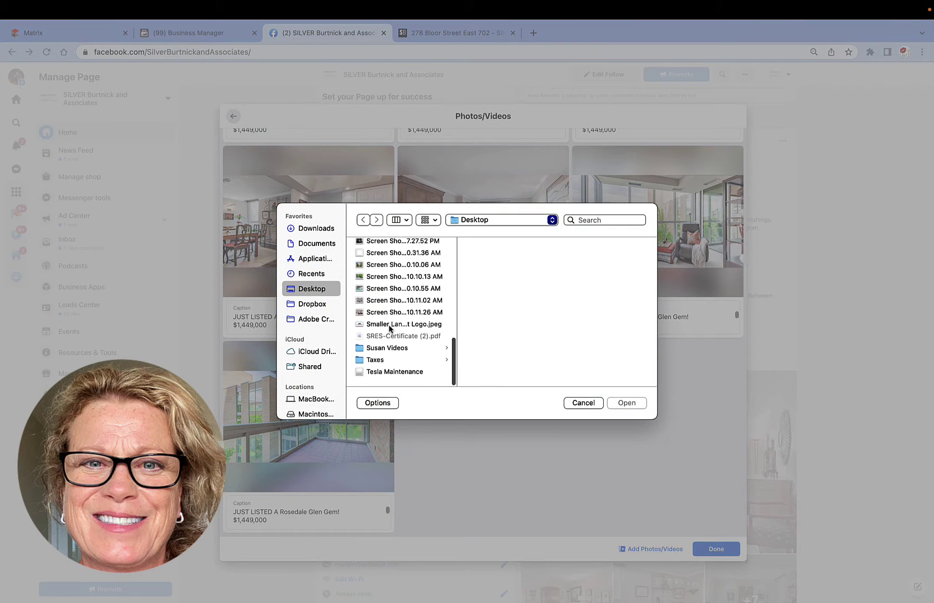
pyautogui.click(360, 316)
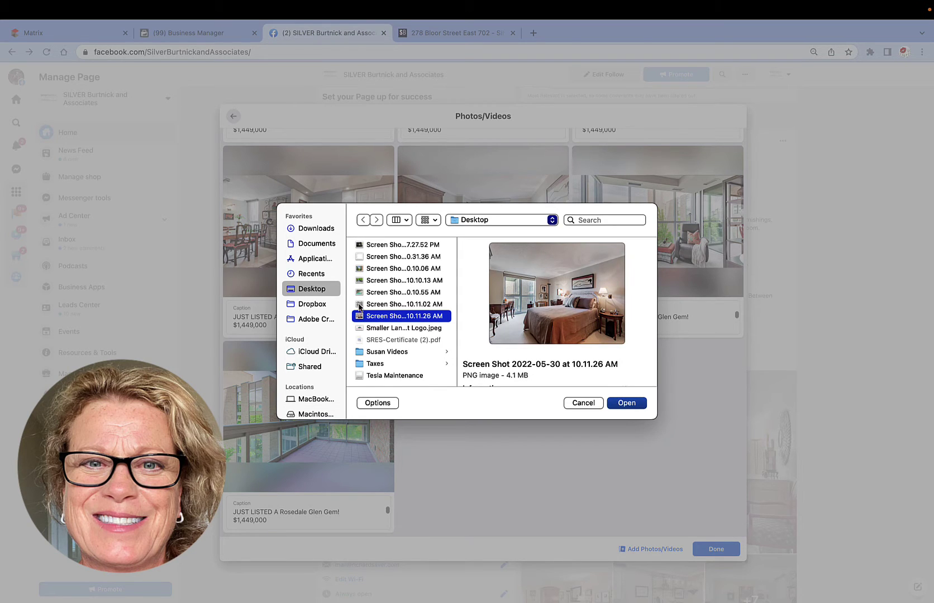
pyautogui.keyDown('shift'); pyautogui.click(358, 305); pyautogui.keyUp('shift')
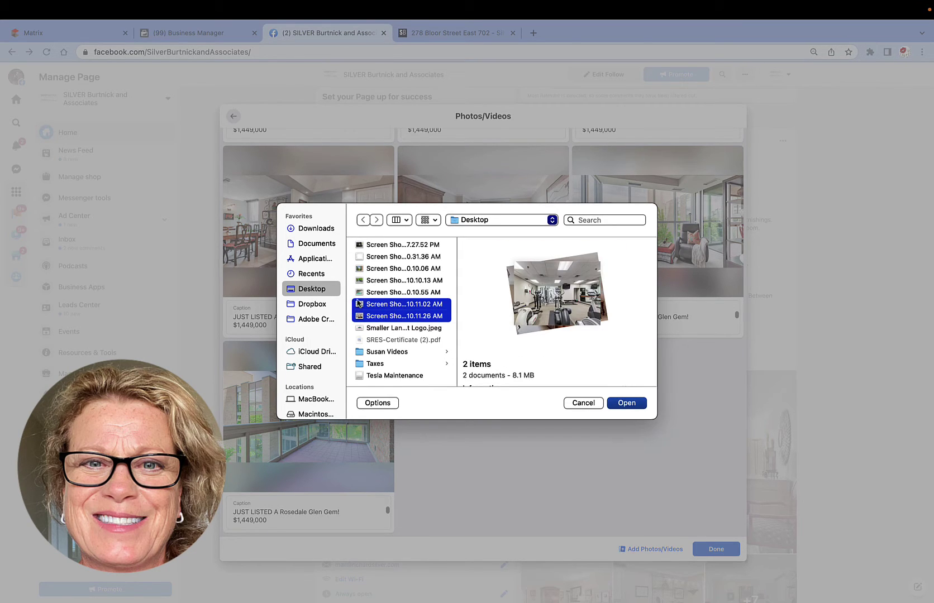
pyautogui.keyDown('shift'); pyautogui.click(359, 293); pyautogui.keyUp('shift')
pyautogui.keyDown('shift'); pyautogui.click(360, 281); pyautogui.keyUp('shift')
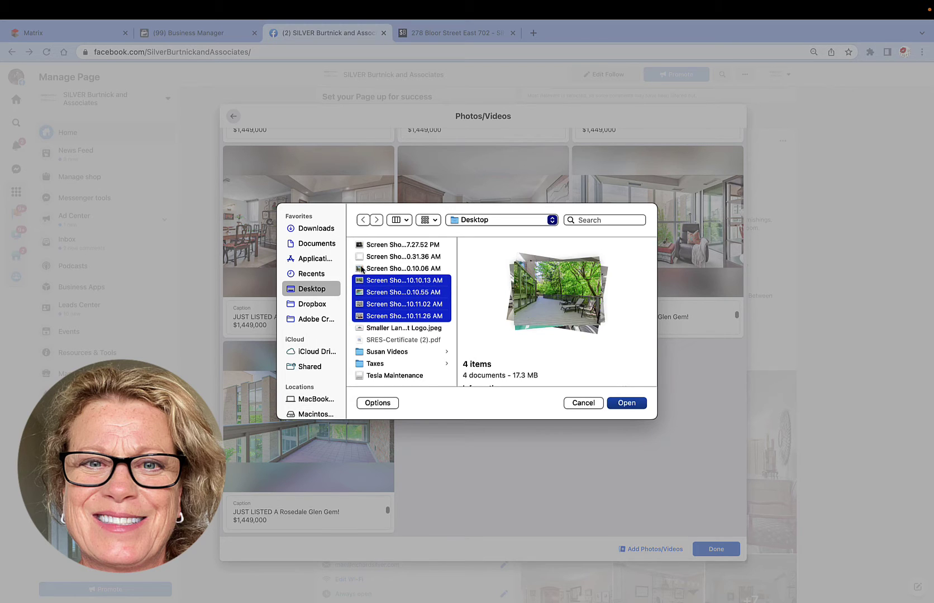
pyautogui.keyDown('shift'); pyautogui.click(361, 270); pyautogui.keyUp('shift')
pyautogui.click(628, 402)
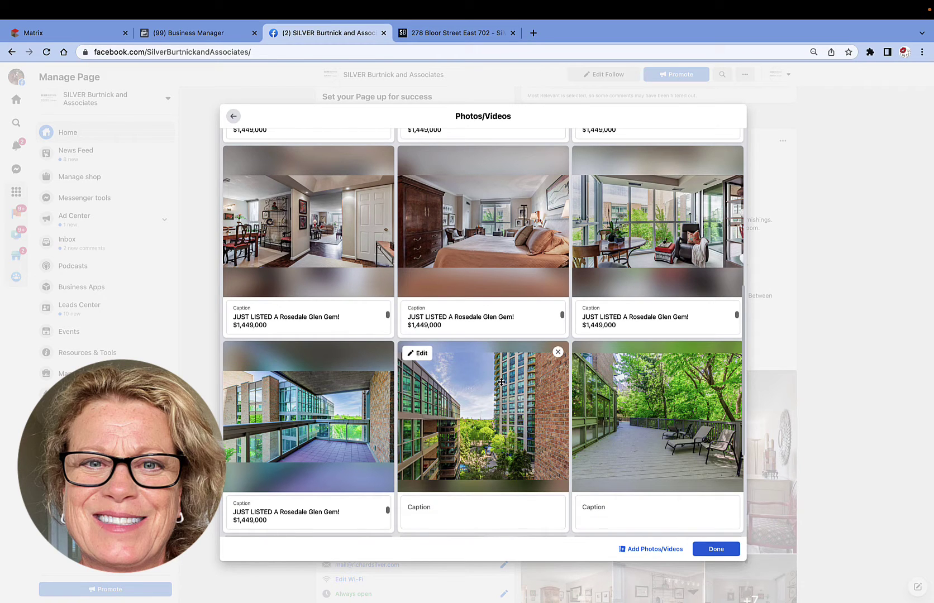
# - Move the new aerial tower-and-trees photo into the first slot, ahead of the living room
pyautogui.moveTo(487, 432); pyautogui.dragTo(334, 163)
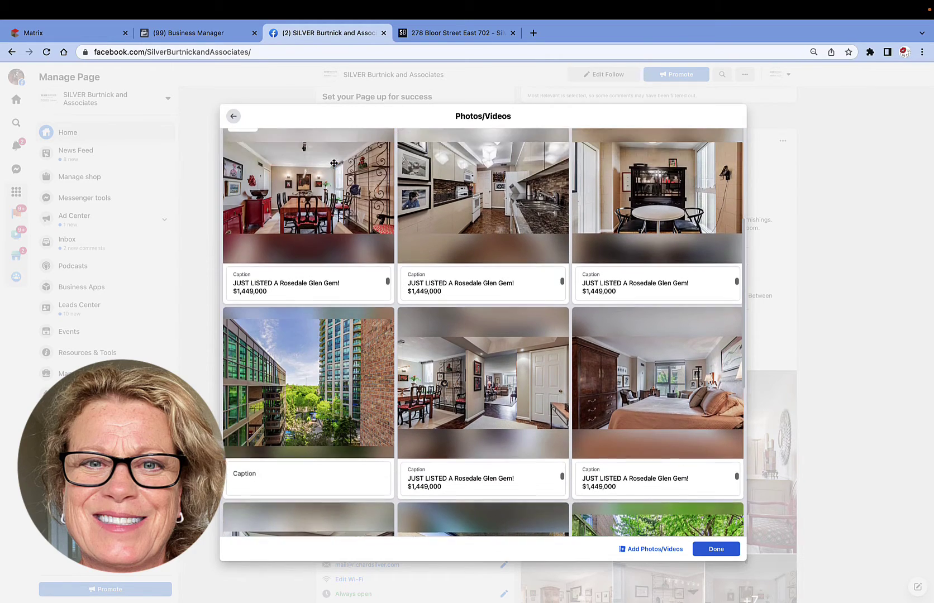
pyautogui.moveTo(327, 335); pyautogui.dragTo(324, 174)
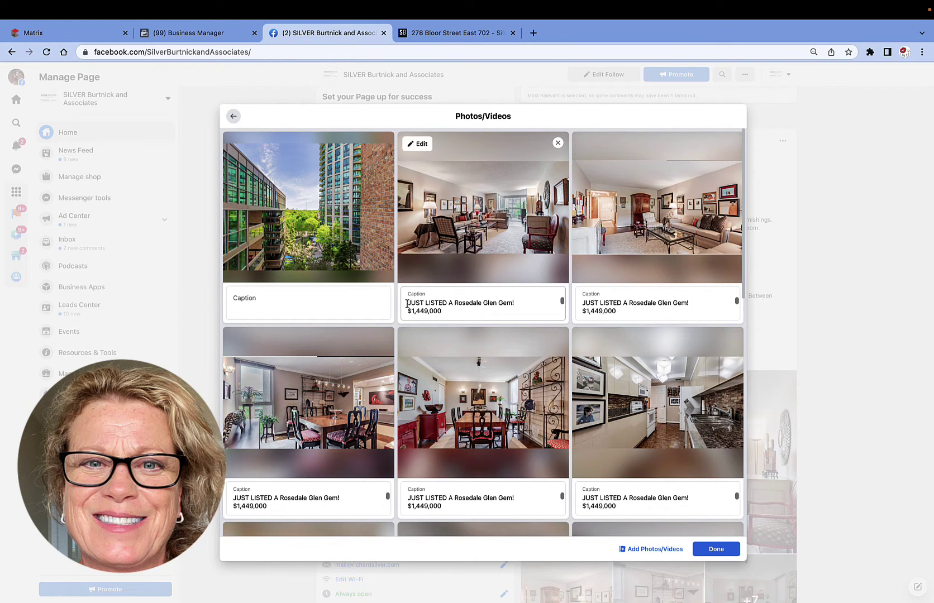
pyautogui.moveTo(407, 302); pyautogui.dragTo(434, 324)
pyautogui.press('super+c')
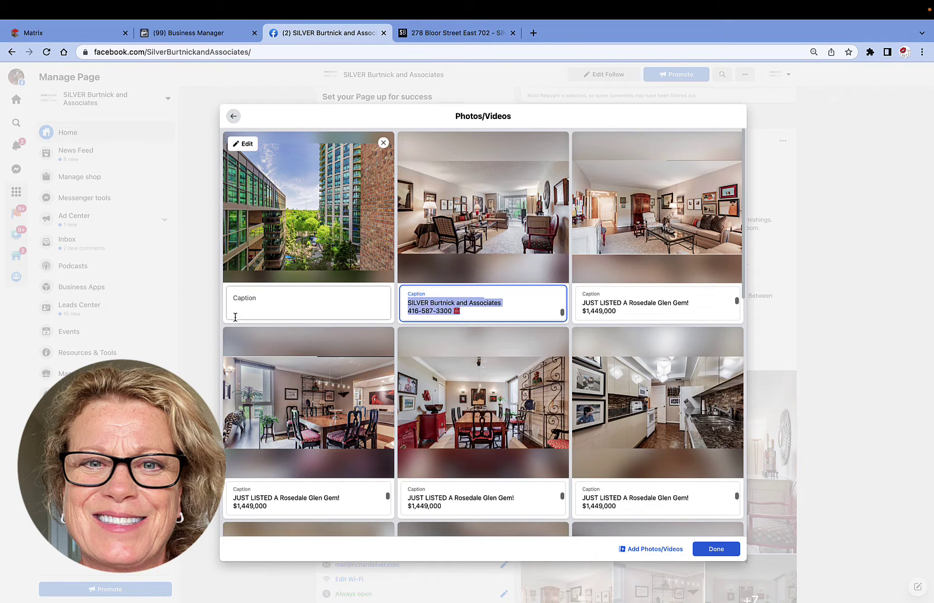
# - Paste the brokerage's name and phone number as captions on the tower and deck photos
pyautogui.click(251, 302)
pyautogui.press('super+v')
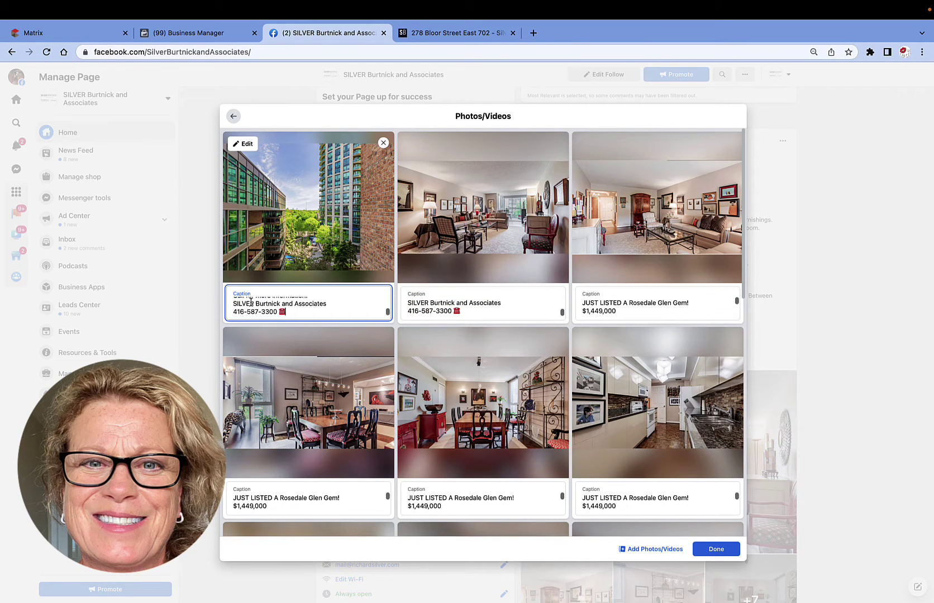
pyautogui.scroll(-3, 320, 323)
pyautogui.scroll(-10, 320, 323)
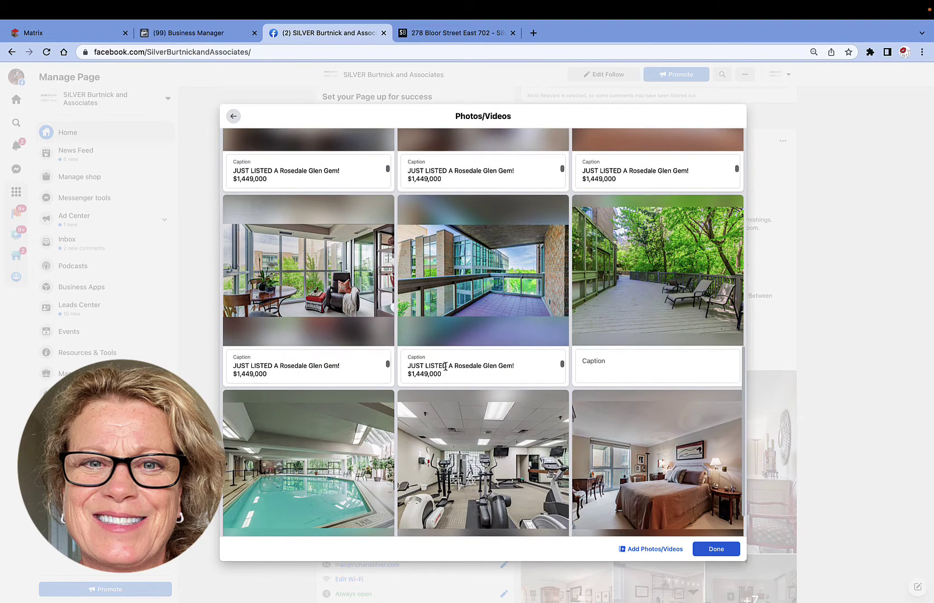
pyautogui.click(589, 360)
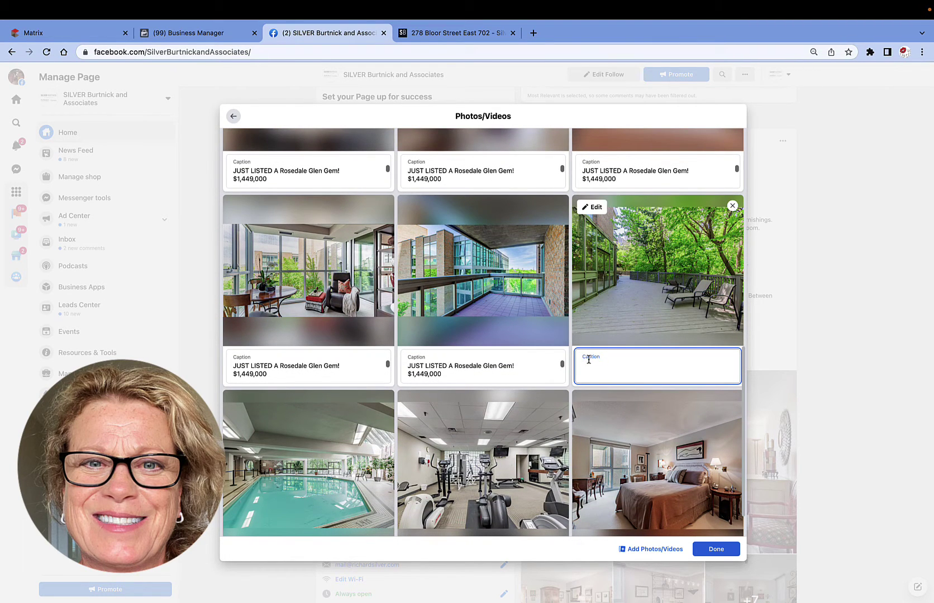
pyautogui.press('super+v')
pyautogui.scroll(-1, 503, 436)
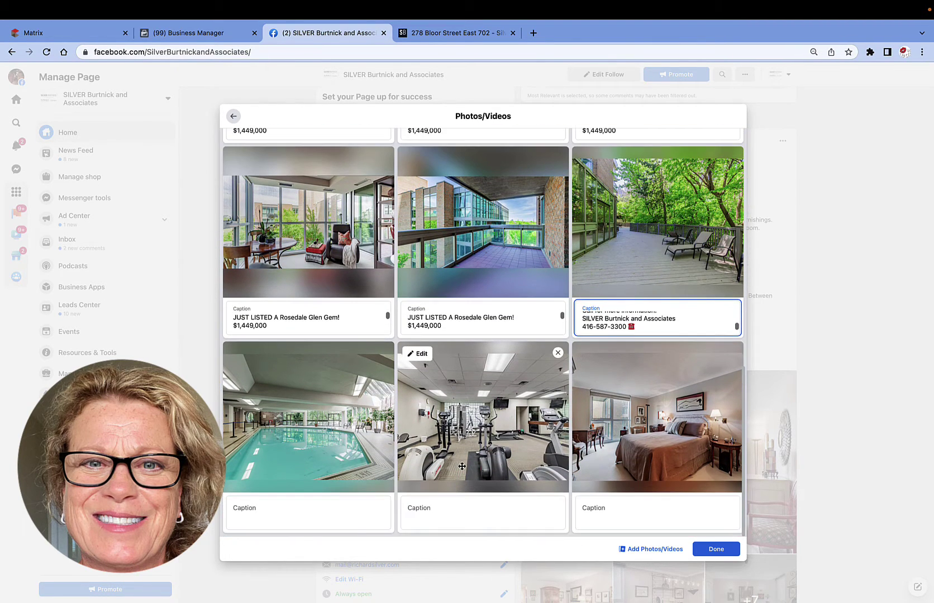
# - Paste the same contact caption onto the pool, gym and bedroom photos
pyautogui.click(292, 513)
pyautogui.press('super+v')
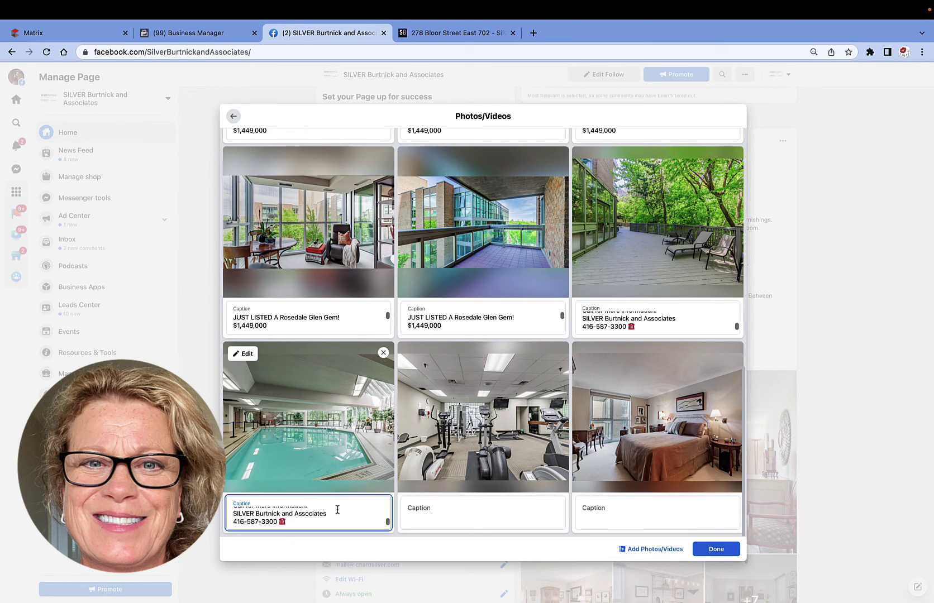
pyautogui.click(412, 511)
pyautogui.press('super+v')
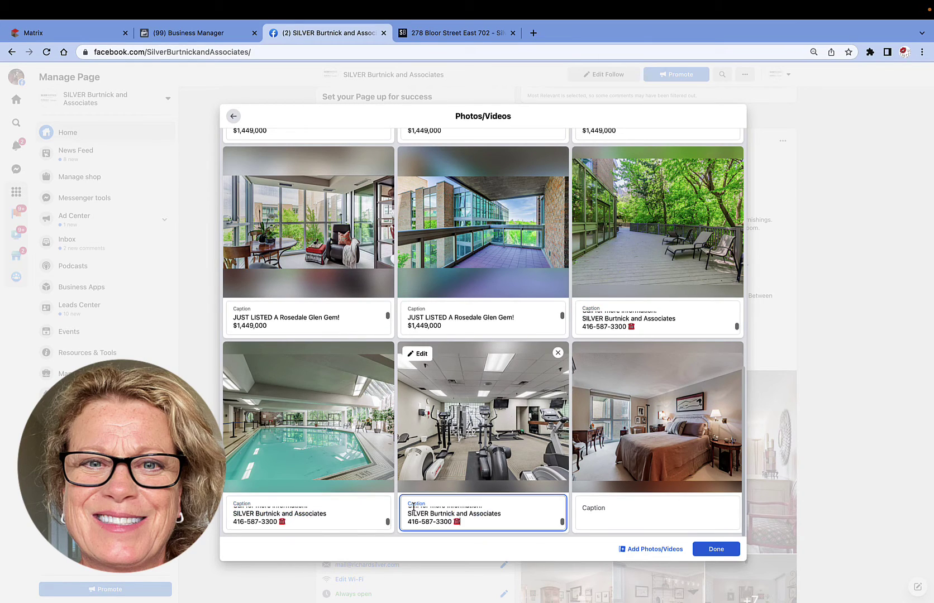
pyautogui.click(586, 517)
pyautogui.press('super+v')
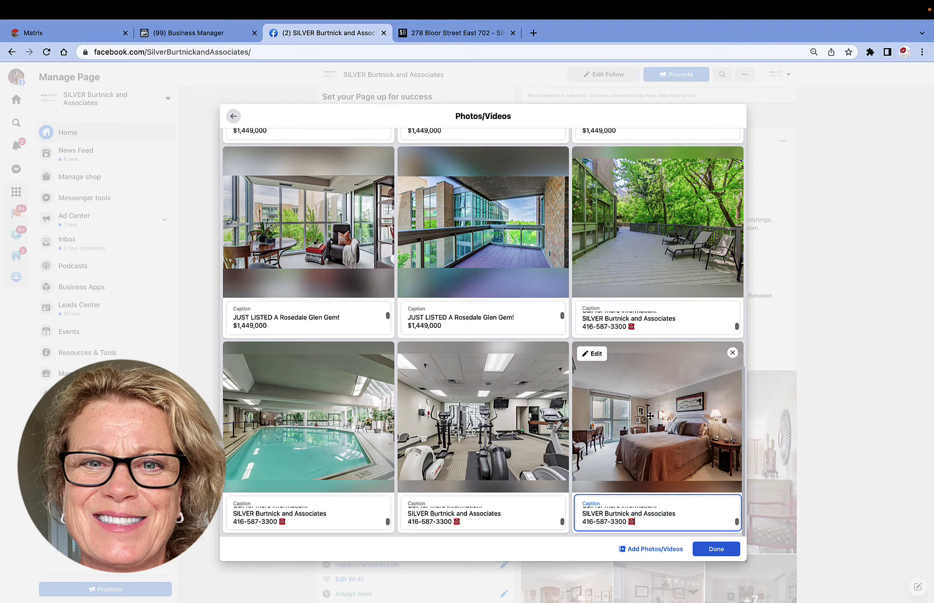
# - Reposition the bedroom photo so the two bedroom shots sit side by side
pyautogui.scroll(2, 658, 444)
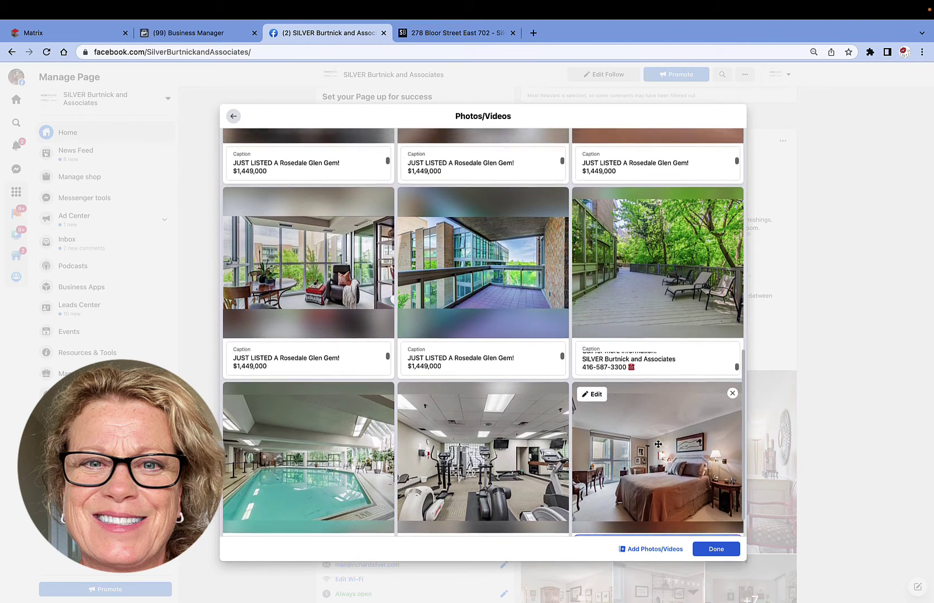
pyautogui.scroll(2, 658, 444)
pyautogui.moveTo(658, 444); pyautogui.dragTo(603, 252)
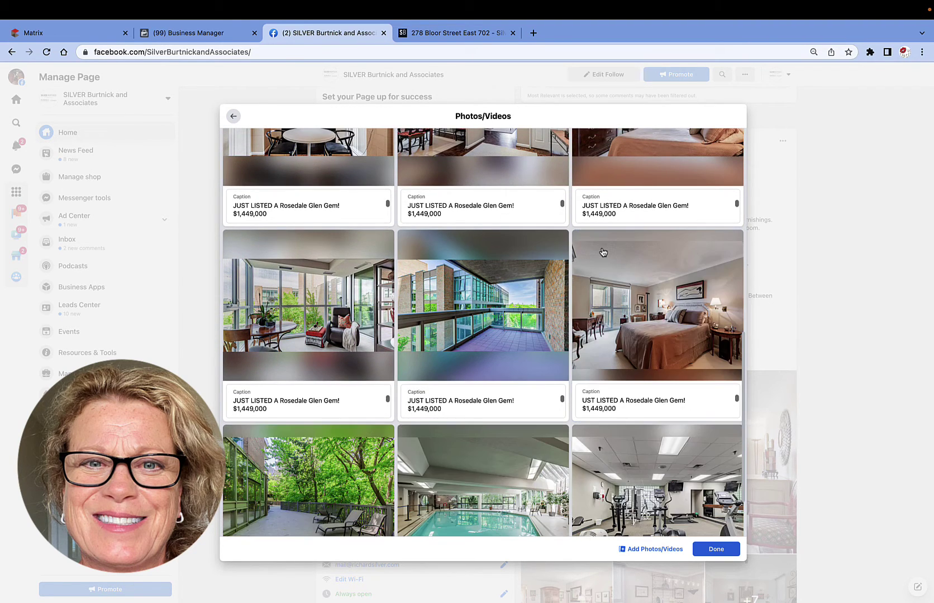
pyautogui.scroll(3, 603, 253)
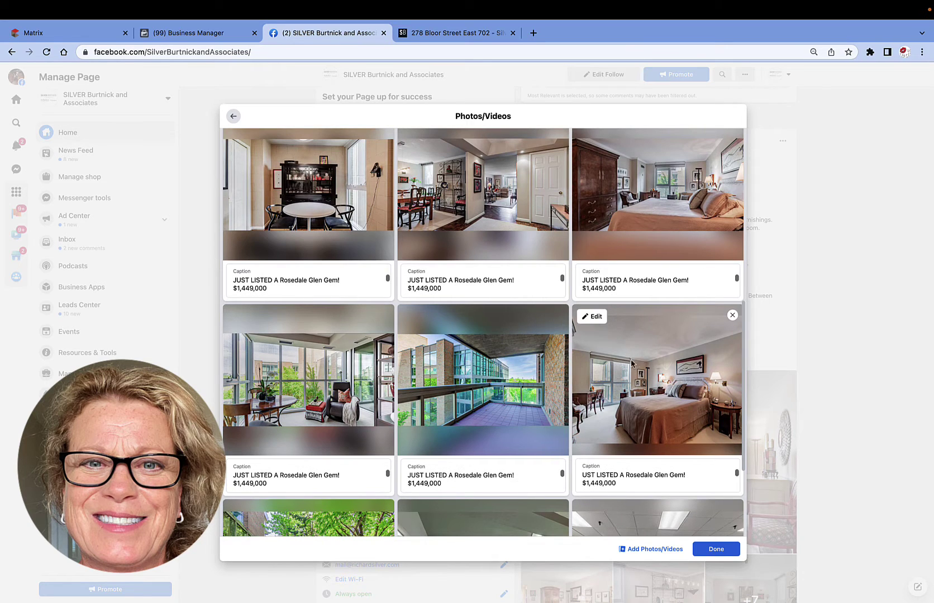
pyautogui.moveTo(632, 363); pyautogui.dragTo(643, 172)
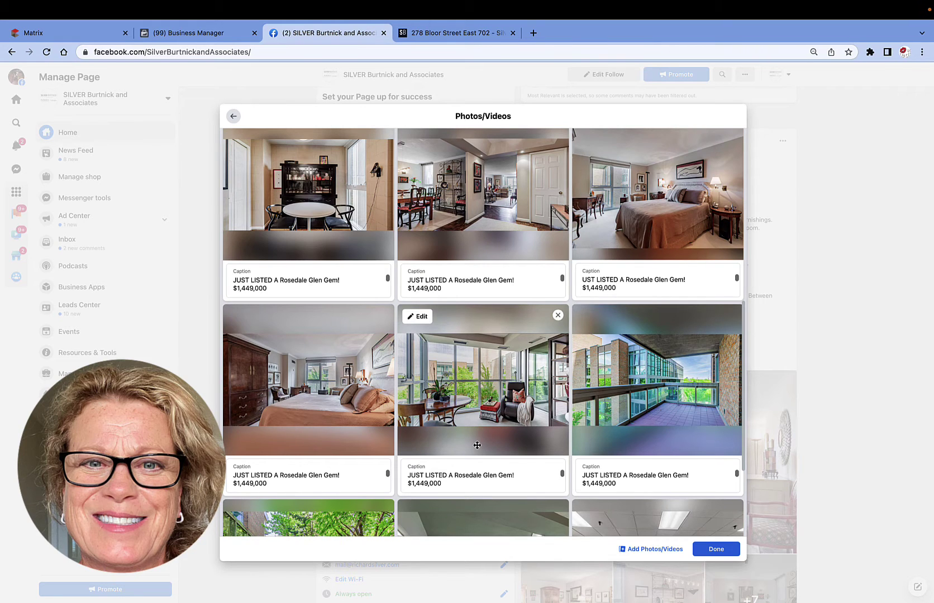
pyautogui.moveTo(656, 225); pyautogui.dragTo(653, 420)
# - Move the sunroom photo after the dining shots and the balcony photo after the bedrooms
pyautogui.moveTo(310, 386); pyautogui.dragTo(469, 414)
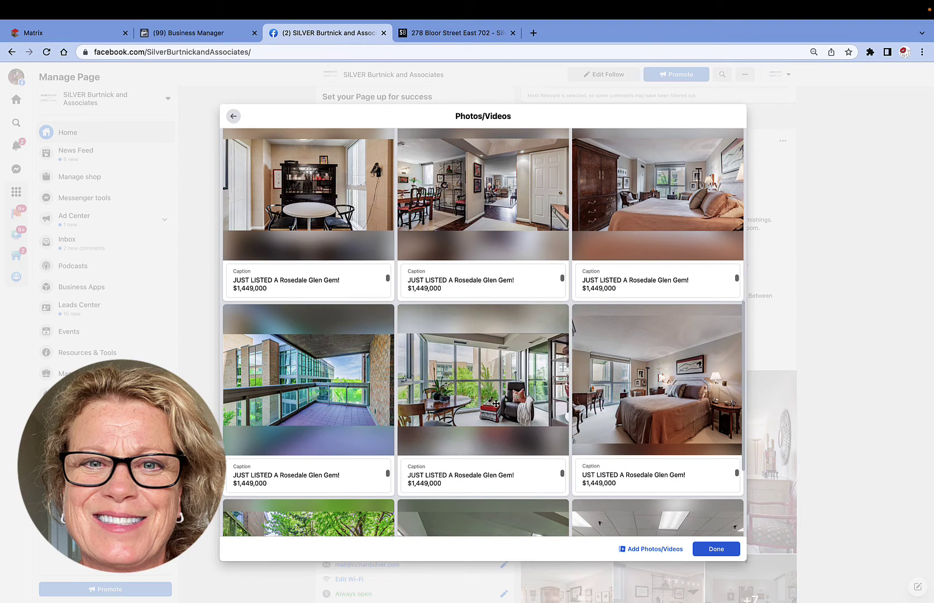
pyautogui.scroll(-1, 440, 424)
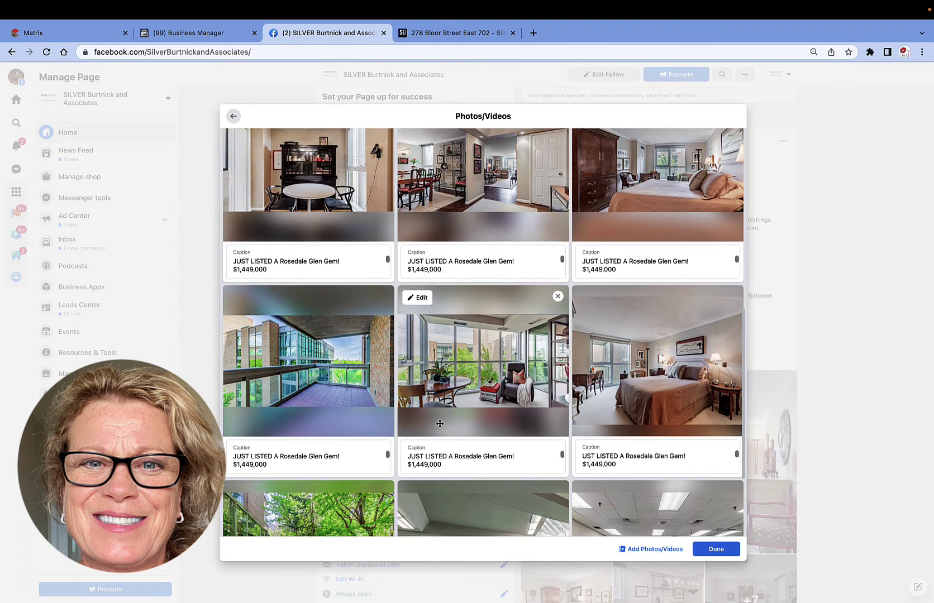
pyautogui.moveTo(440, 424); pyautogui.dragTo(575, 222)
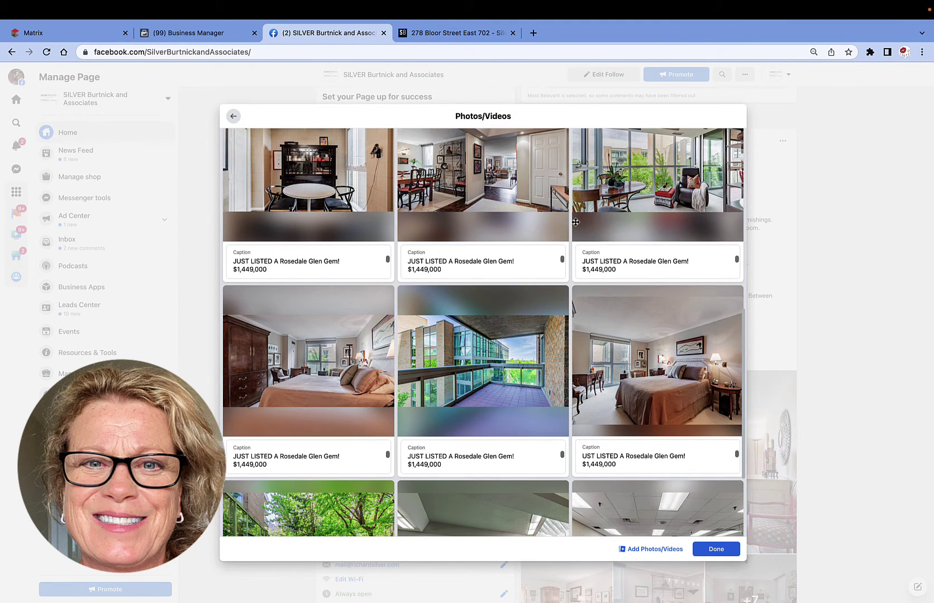
pyautogui.scroll(-1, 466, 346)
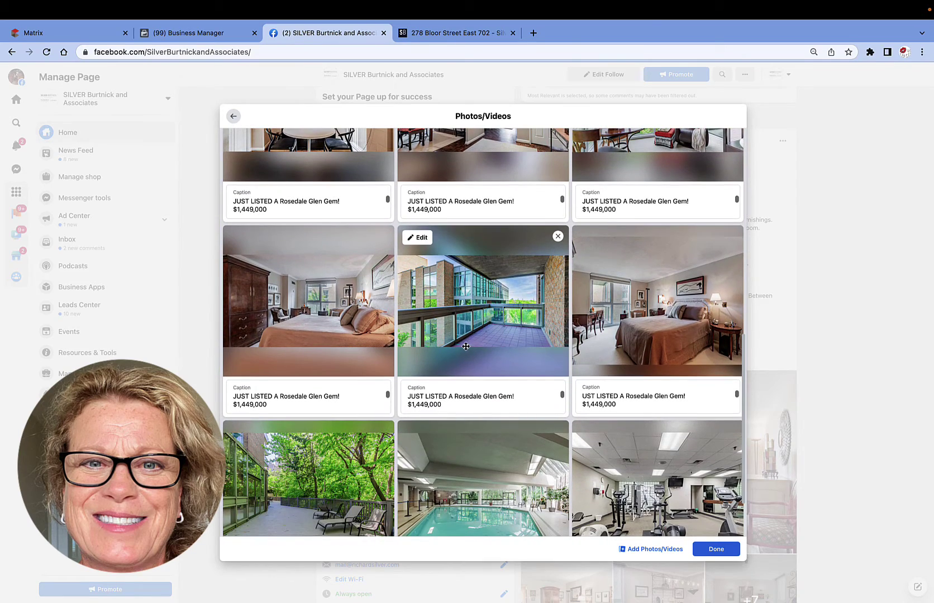
pyautogui.moveTo(466, 346); pyautogui.dragTo(664, 334)
pyautogui.scroll(-1, 549, 339)
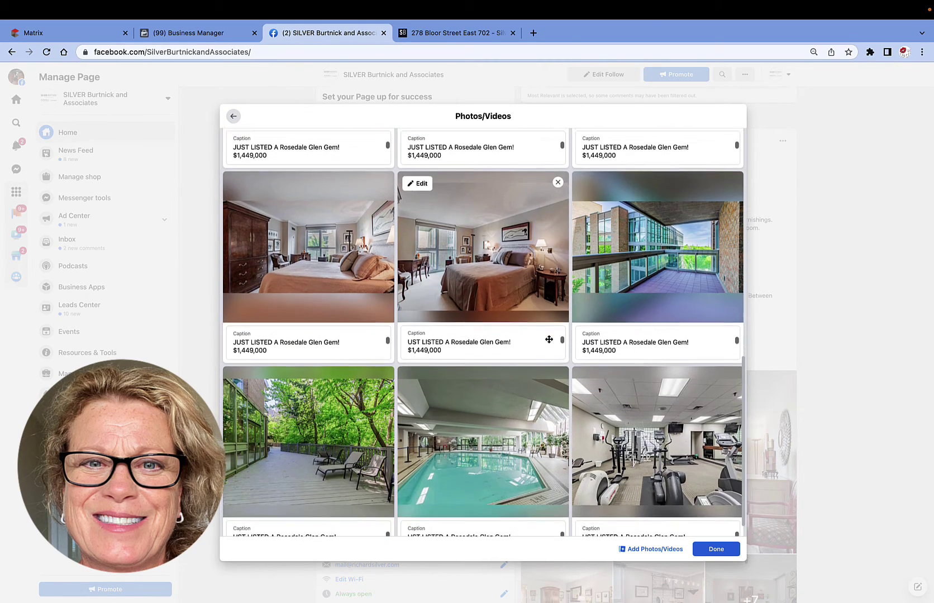
pyautogui.scroll(5, 549, 339)
# - Confirm the photo arrangement and save the edited listing post
pyautogui.scroll(4, 549, 339)
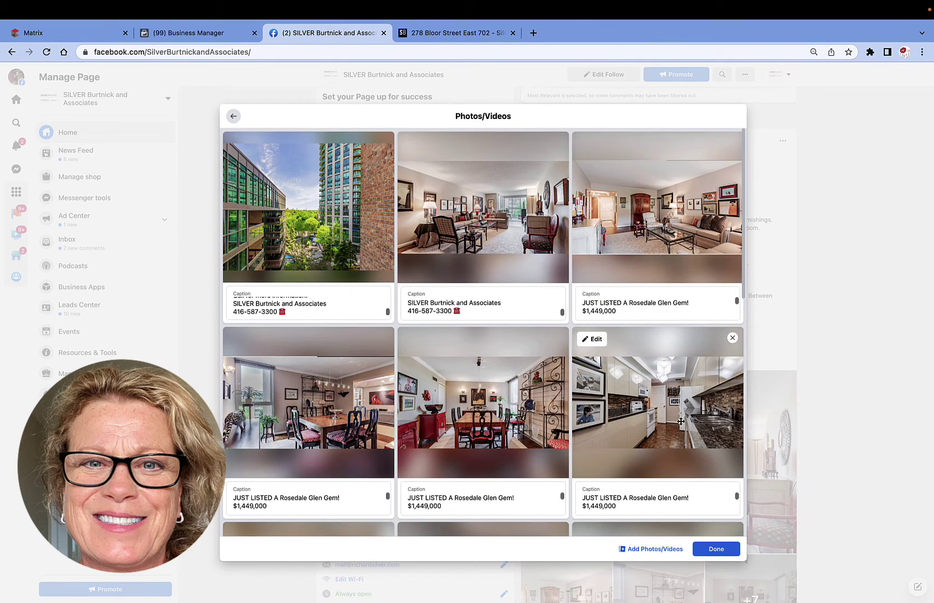
pyautogui.click(712, 551)
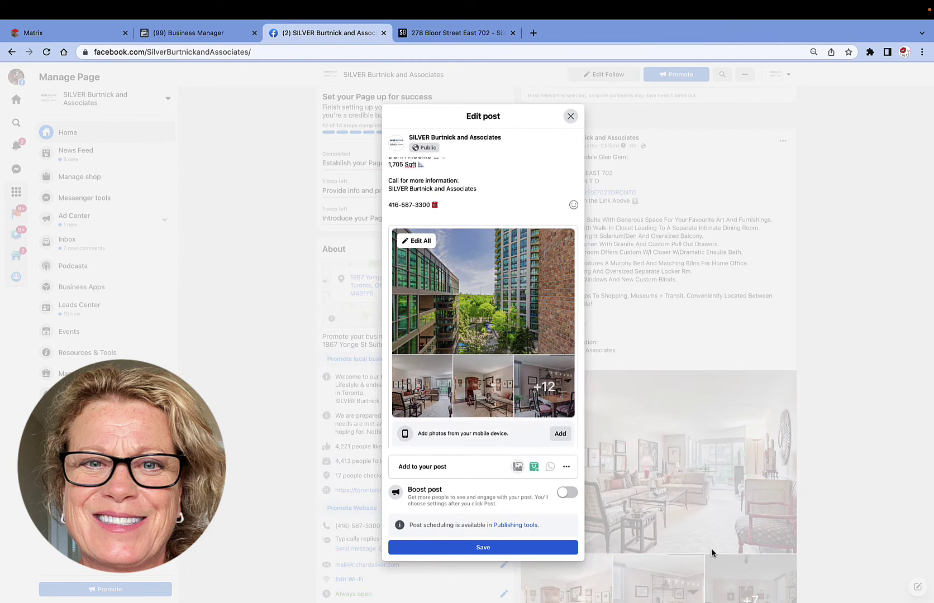
pyautogui.click(490, 548)
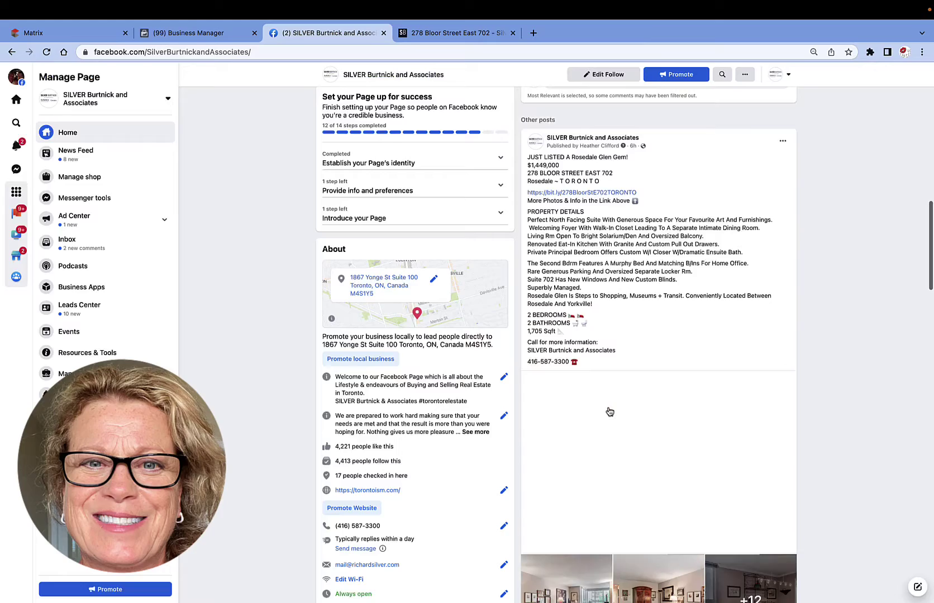
# - Review the updated post and select its text from JUST LISTED down to the contact phone line
pyautogui.scroll(-2, 609, 412)
pyautogui.scroll(-3, 609, 412)
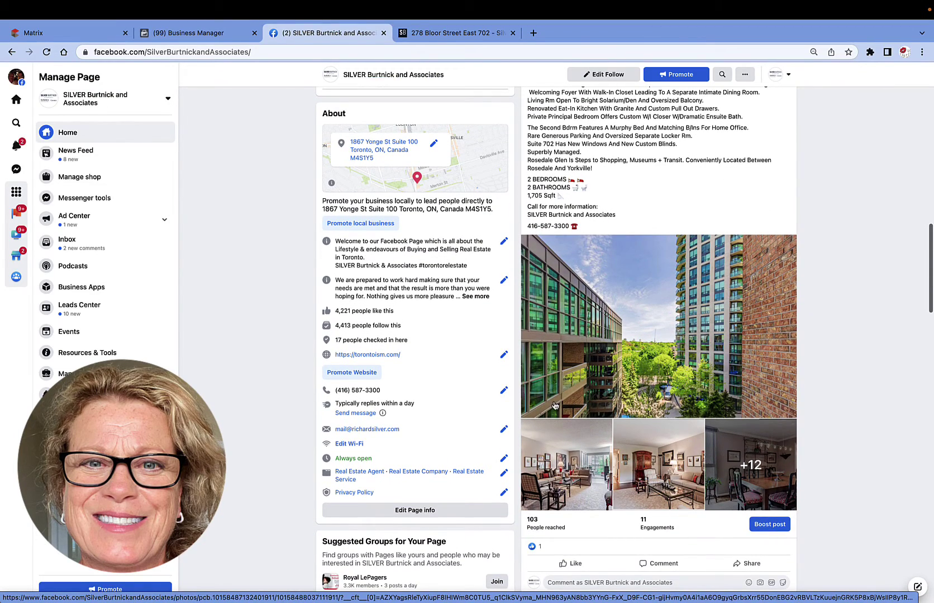
pyautogui.scroll(3, 554, 405)
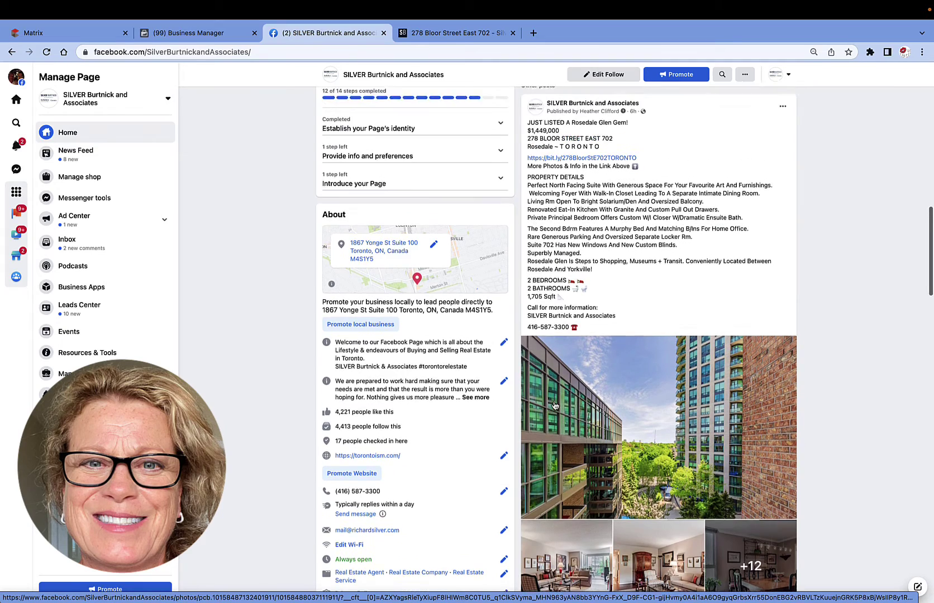
pyautogui.scroll(2, 554, 405)
pyautogui.scroll(-2, 555, 405)
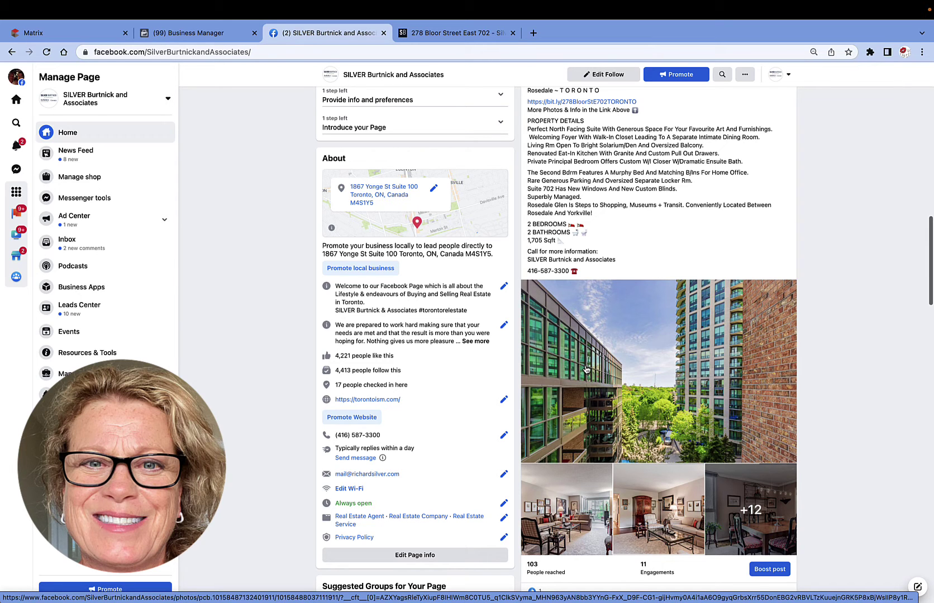
pyautogui.scroll(3, 586, 369)
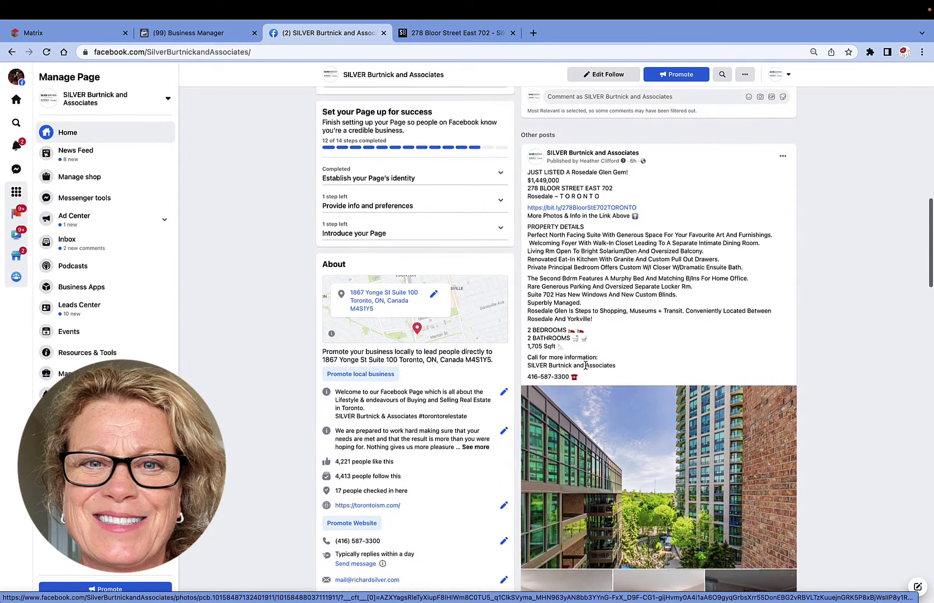
pyautogui.scroll(-2, 588, 370)
pyautogui.scroll(-5, 586, 367)
pyautogui.scroll(3, 587, 366)
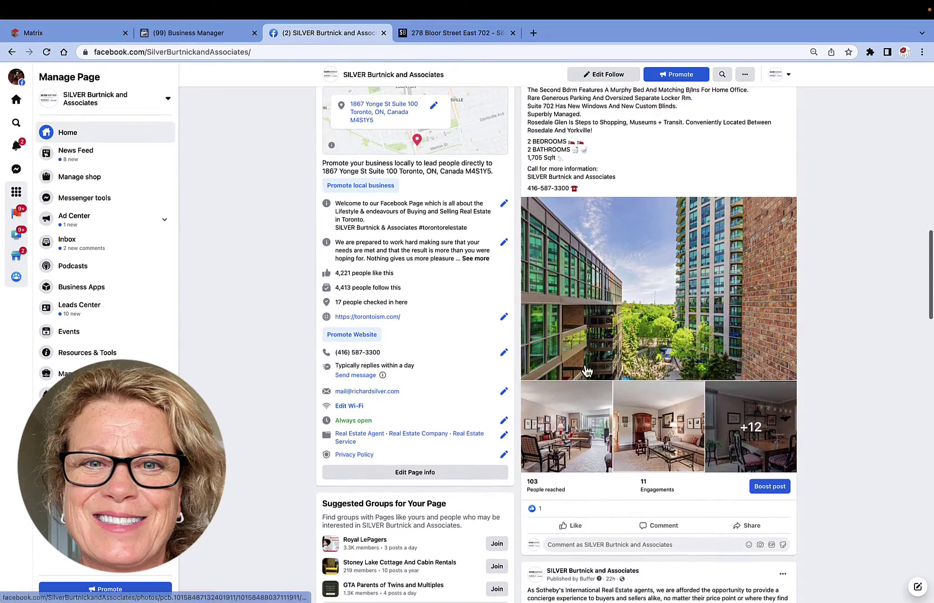
pyautogui.scroll(3, 623, 335)
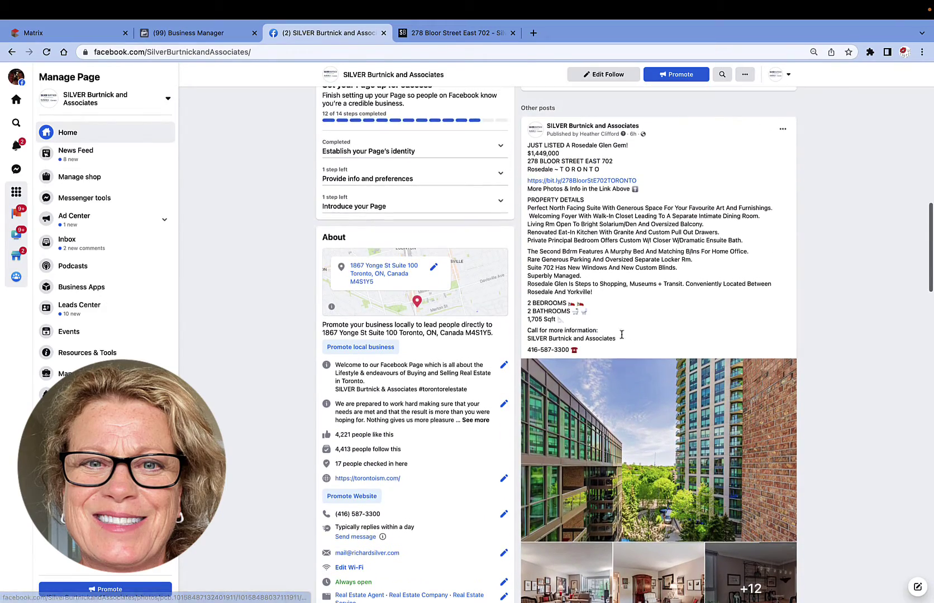
pyautogui.moveTo(590, 347); pyautogui.dragTo(525, 148)
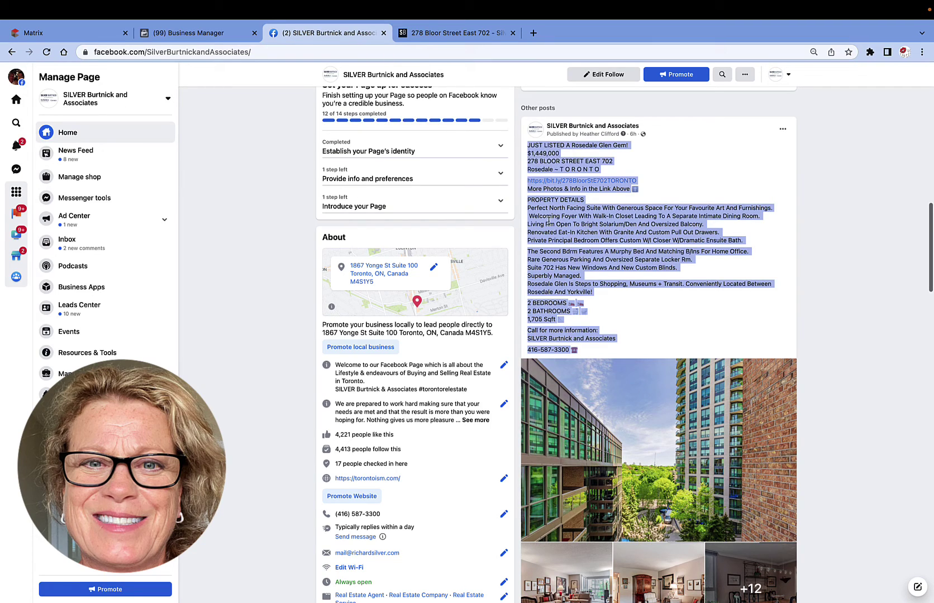
pyautogui.scroll(-3, 549, 221)
pyautogui.click(616, 271)
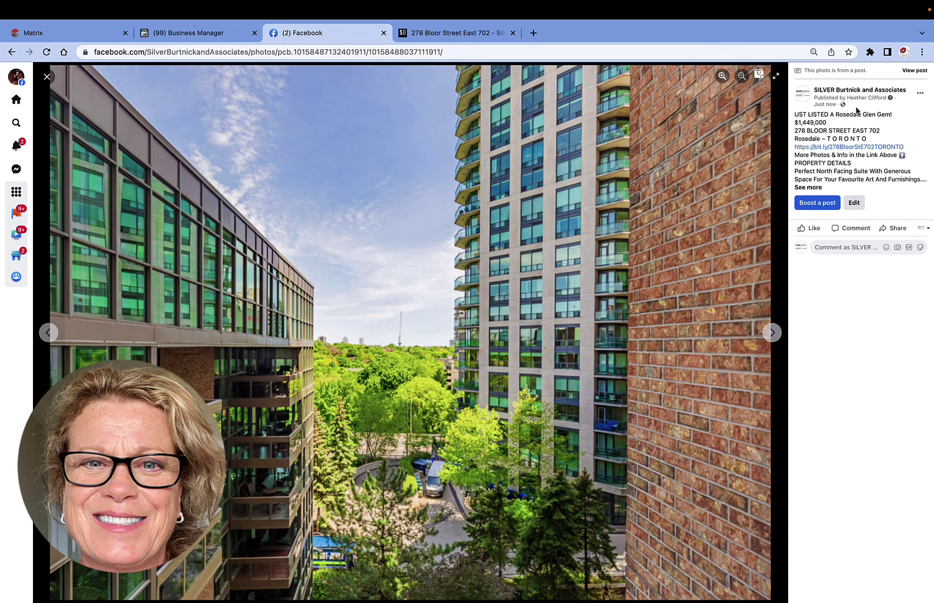
pyautogui.click(852, 202)
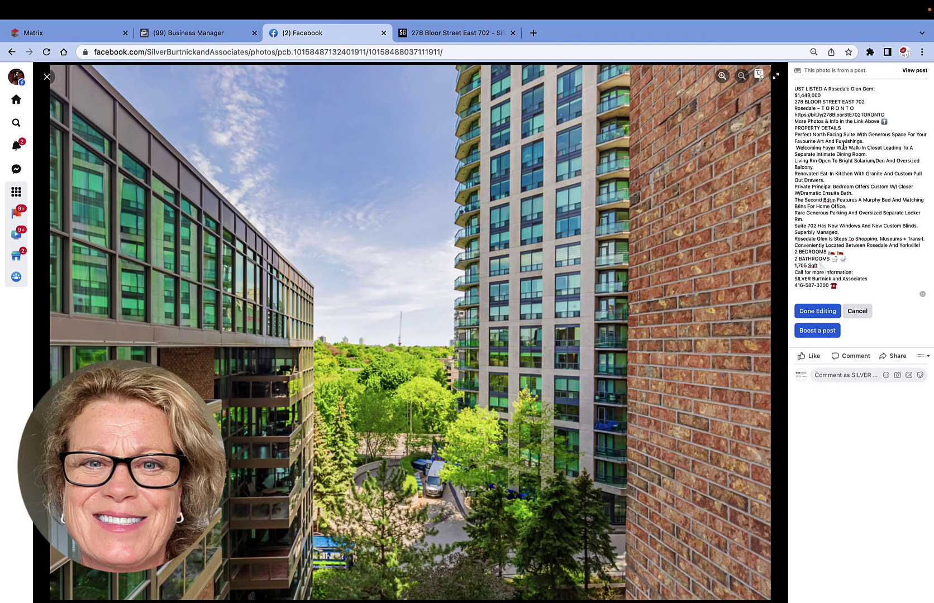
pyautogui.click(817, 311)
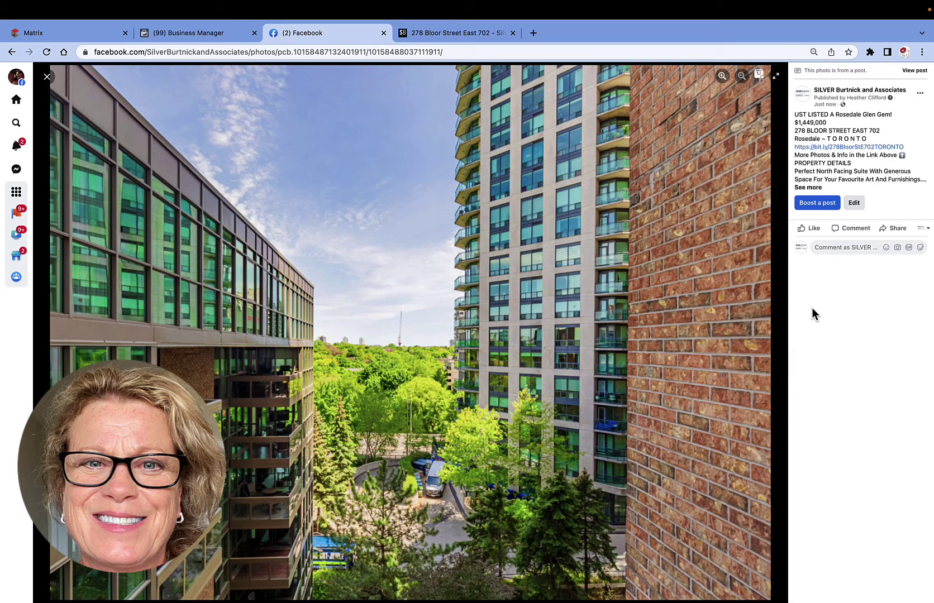
pyautogui.click(773, 332)
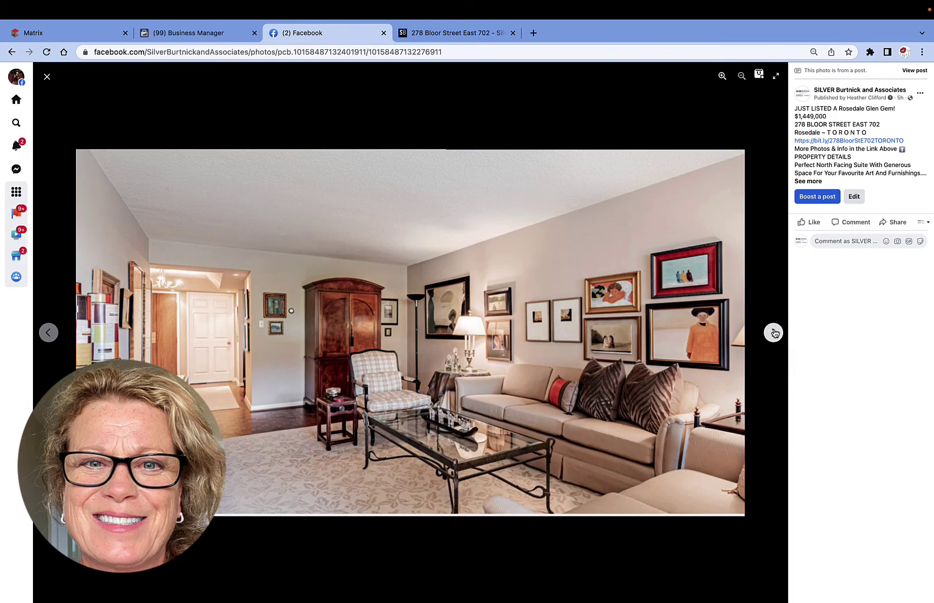
pyautogui.click(774, 333)
pyautogui.click(774, 333)
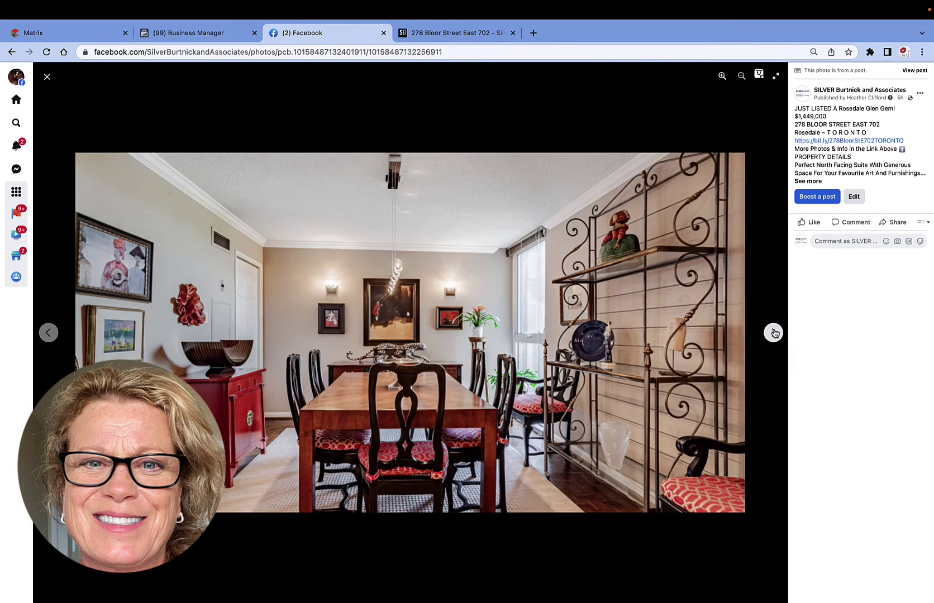
pyautogui.click(774, 333)
pyautogui.click(773, 333)
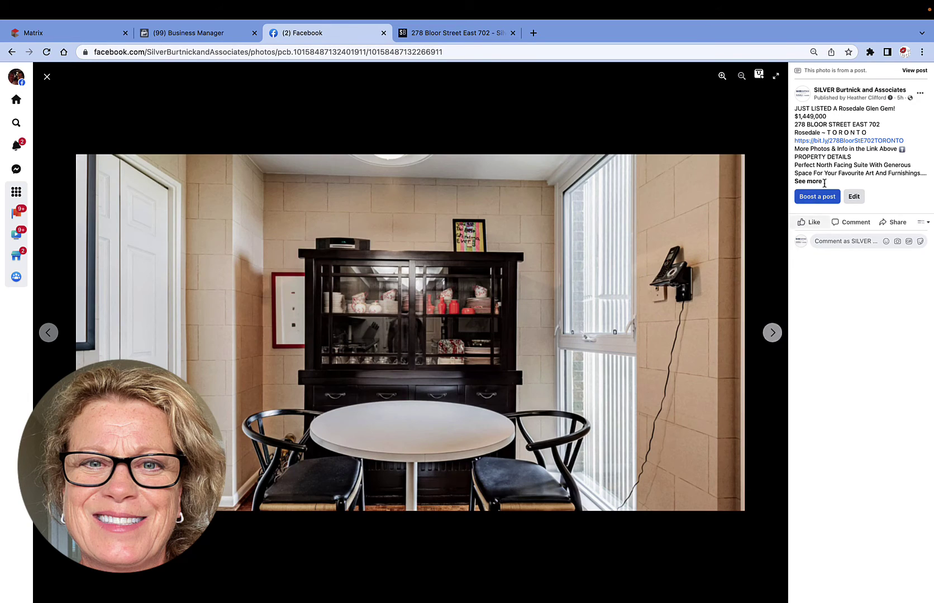
pyautogui.click(853, 92)
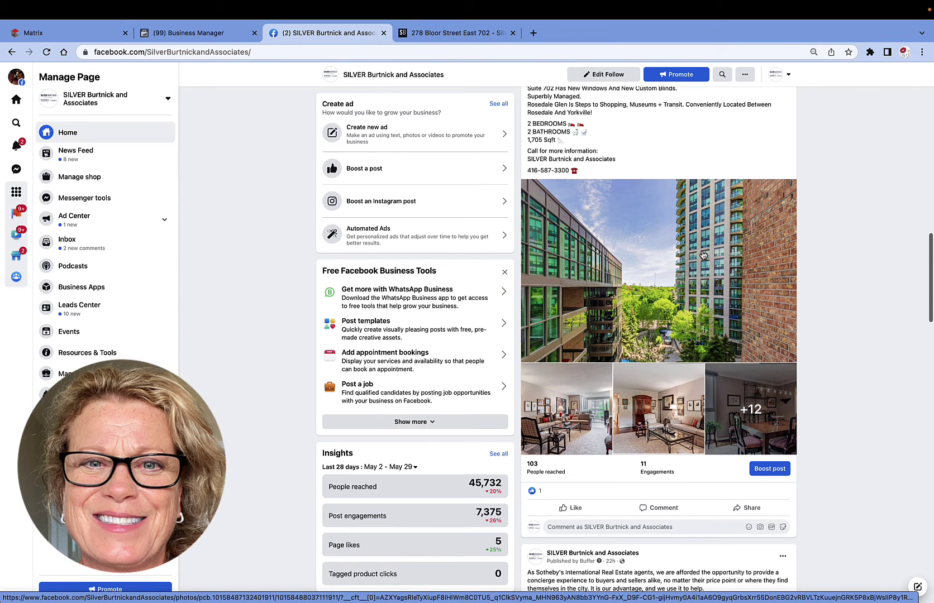
pyautogui.scroll(6, 703, 255)
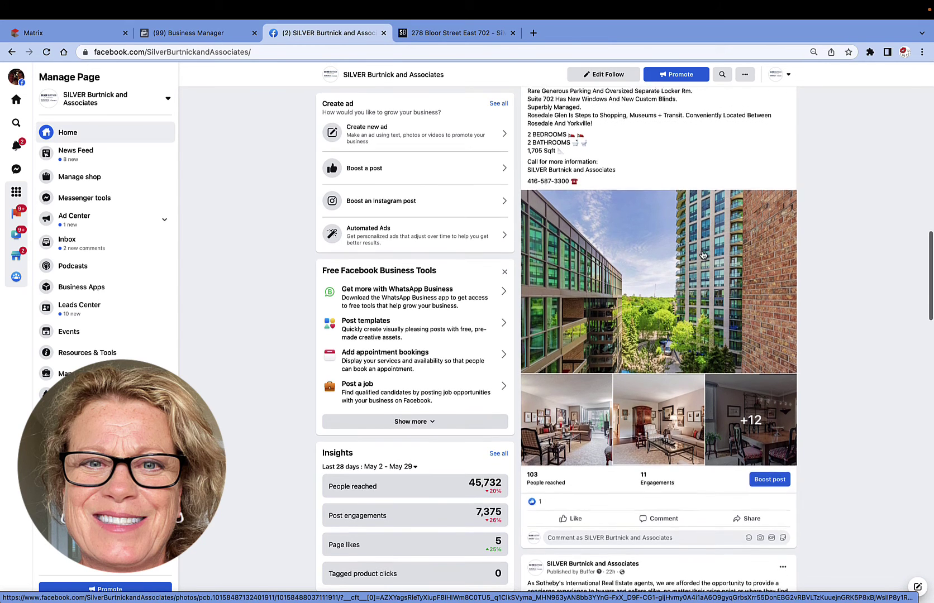
pyautogui.scroll(8, 703, 254)
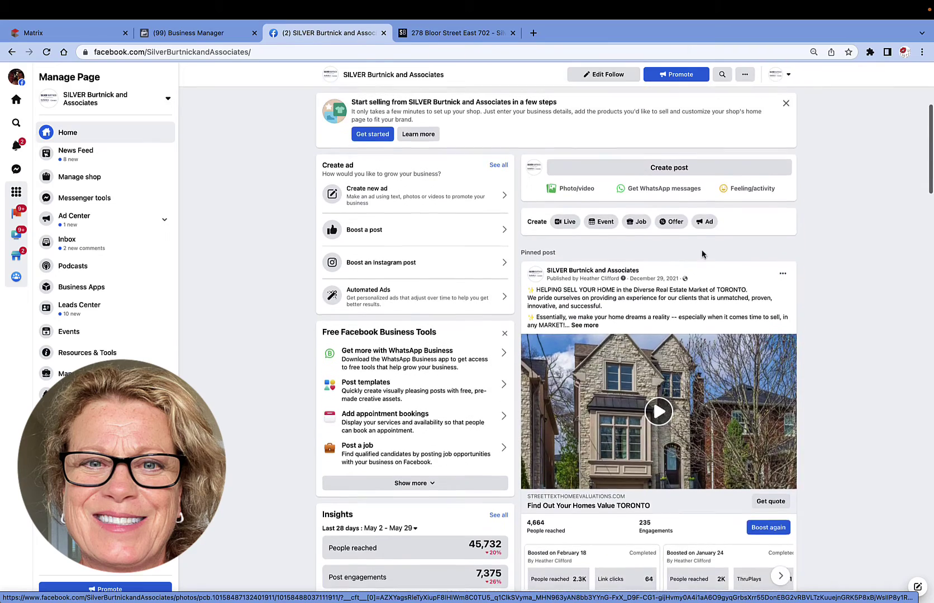
pyautogui.scroll(1, 703, 255)
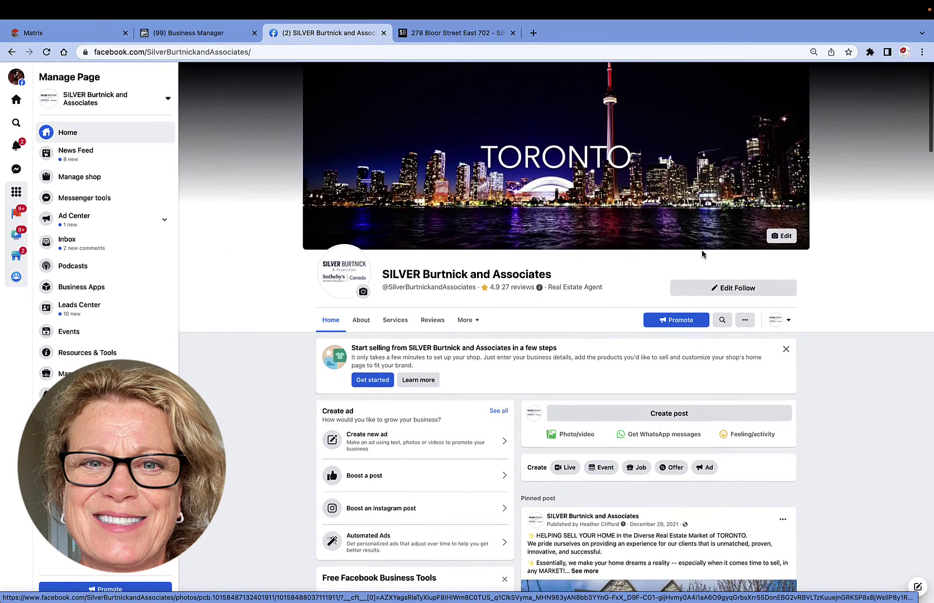